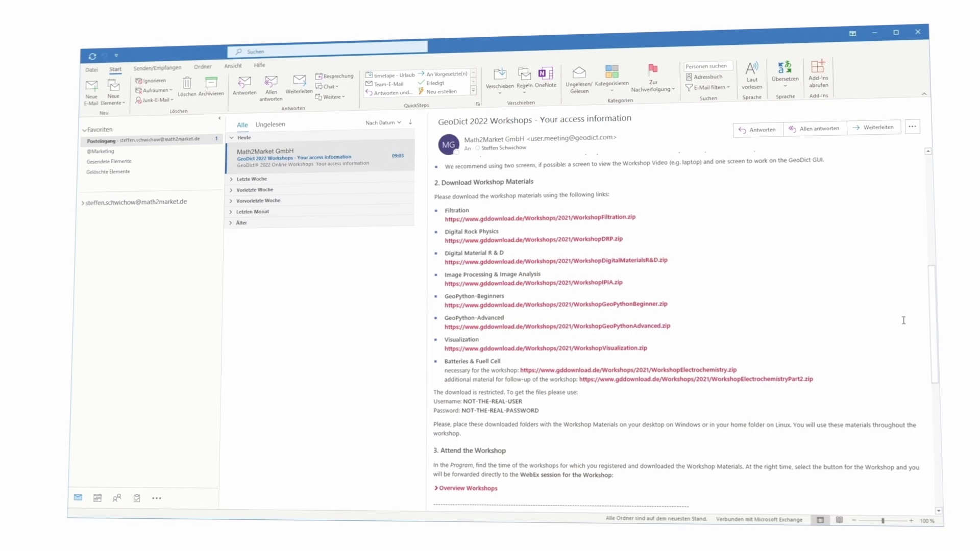
Step: Switch to GeoDict, choose to install a license file, and browse for it
{"action": "scroll", "coordinate": [782, 334], "scroll_direction": "up", "scroll_amount": 5}
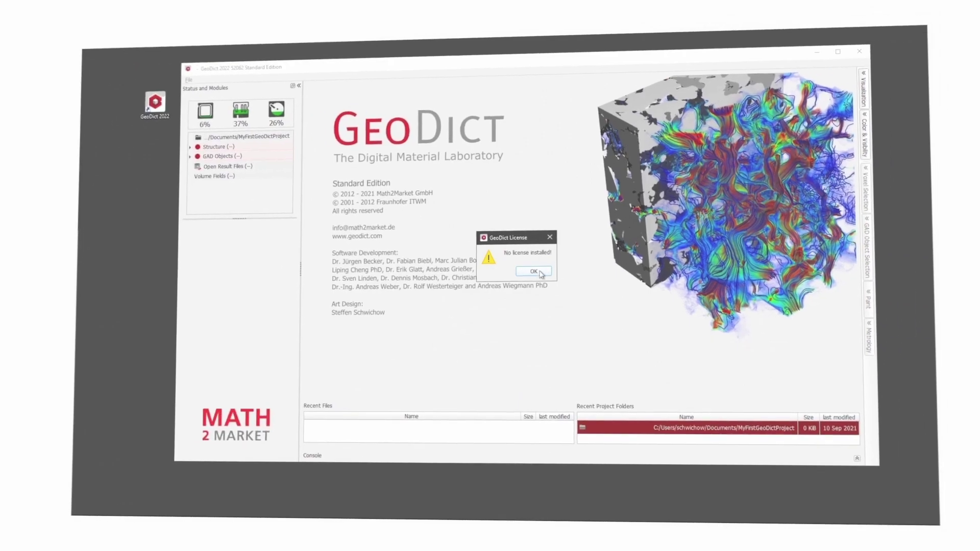
{"action": "left_click", "coordinate": [533, 271]}
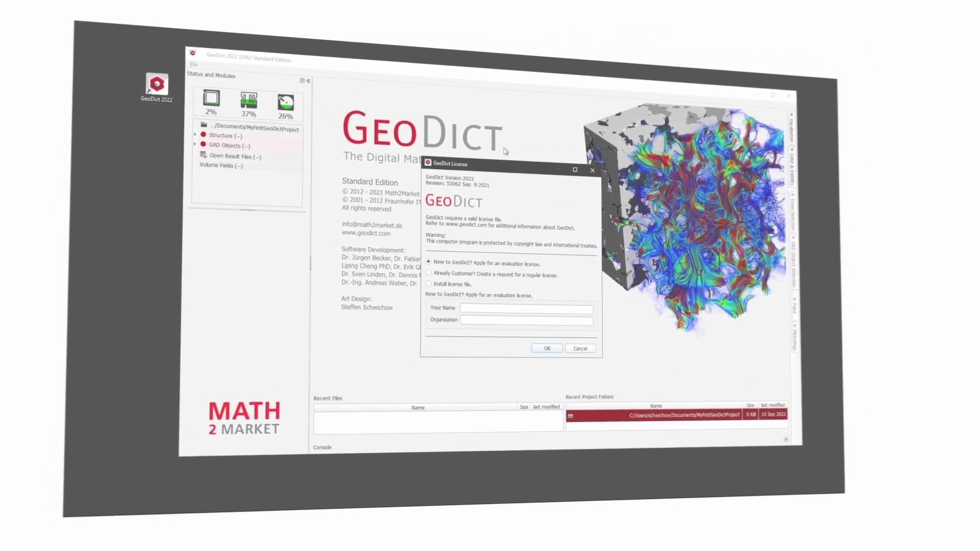
{"action": "left_click", "coordinate": [456, 285]}
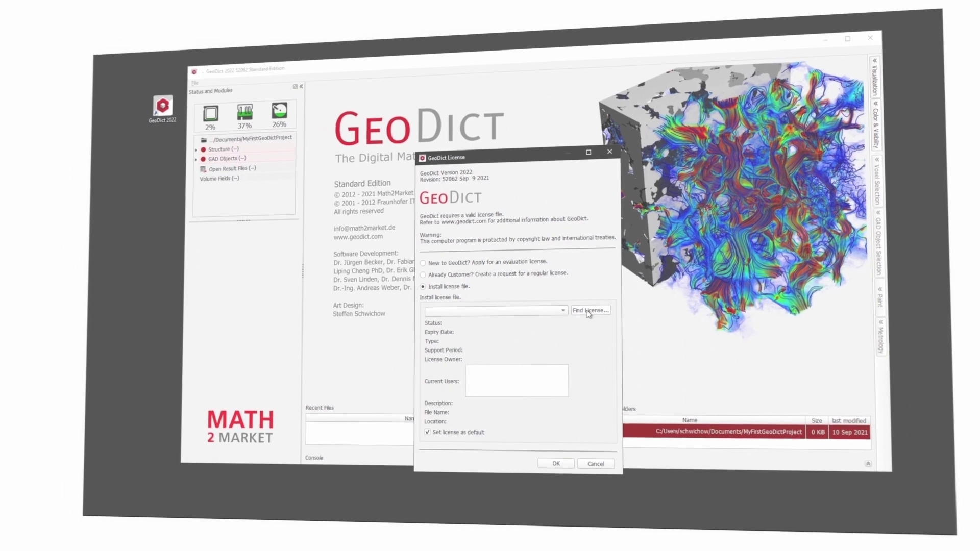
{"action": "left_click", "coordinate": [592, 310]}
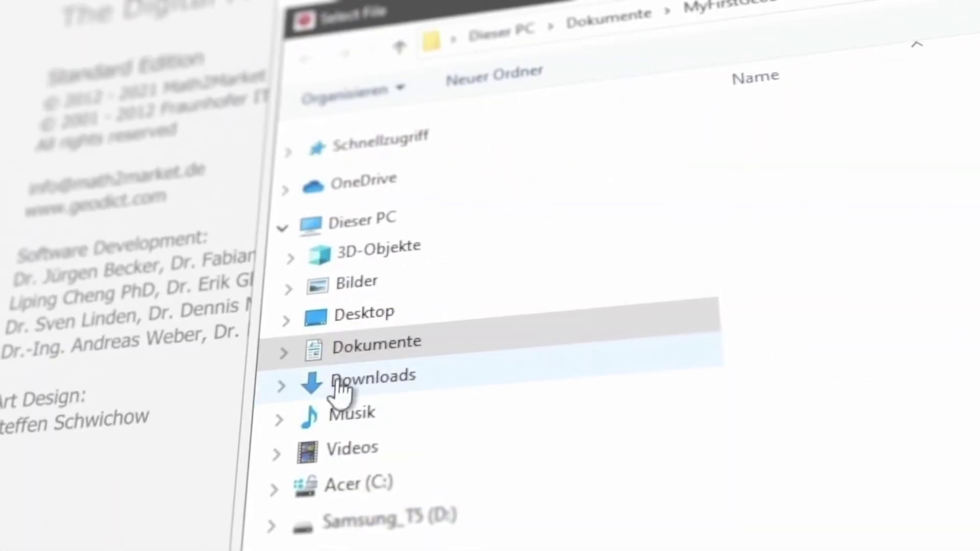
Step: Load the license file GeoDictUM2021_Workshops.glic from Downloads/InstallGeoDict_License and accept the license
{"action": "left_click", "coordinate": [340, 388]}
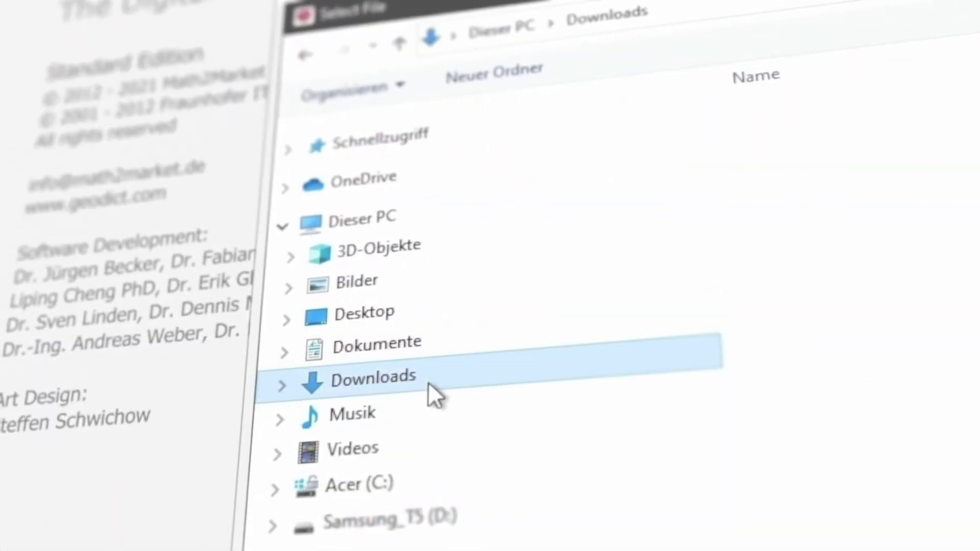
{"action": "double_click", "coordinate": [617, 245]}
{"action": "left_click", "coordinate": [465, 269]}
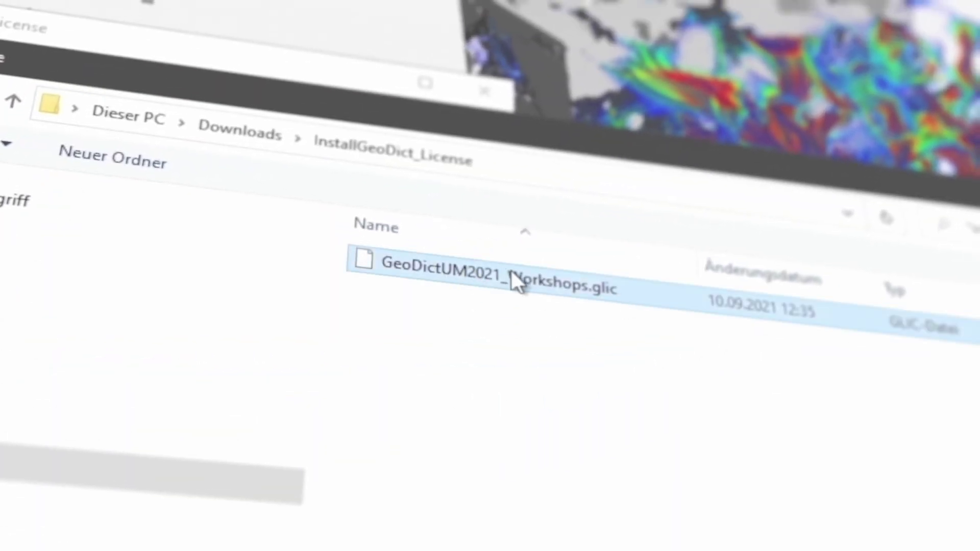
{"action": "double_click", "coordinate": [474, 271]}
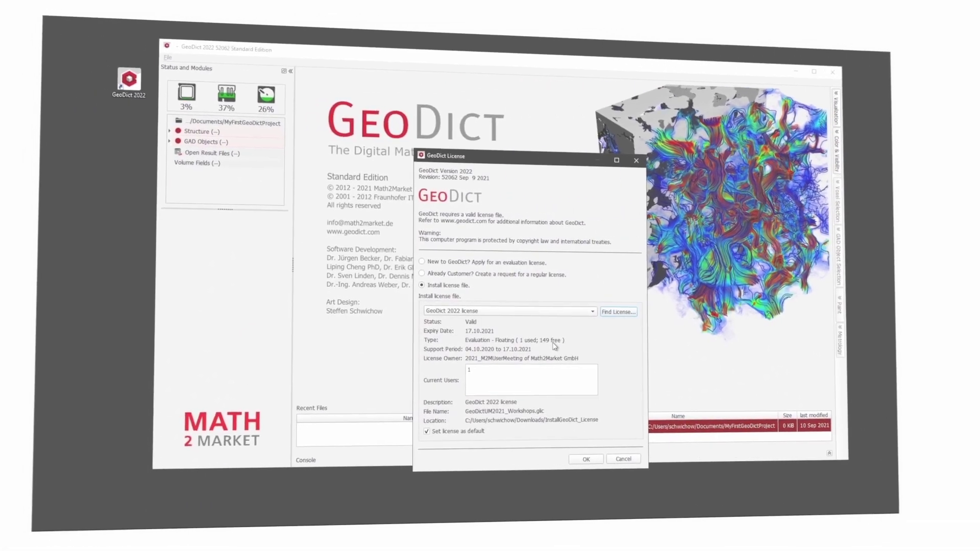
{"action": "left_click", "coordinate": [557, 465]}
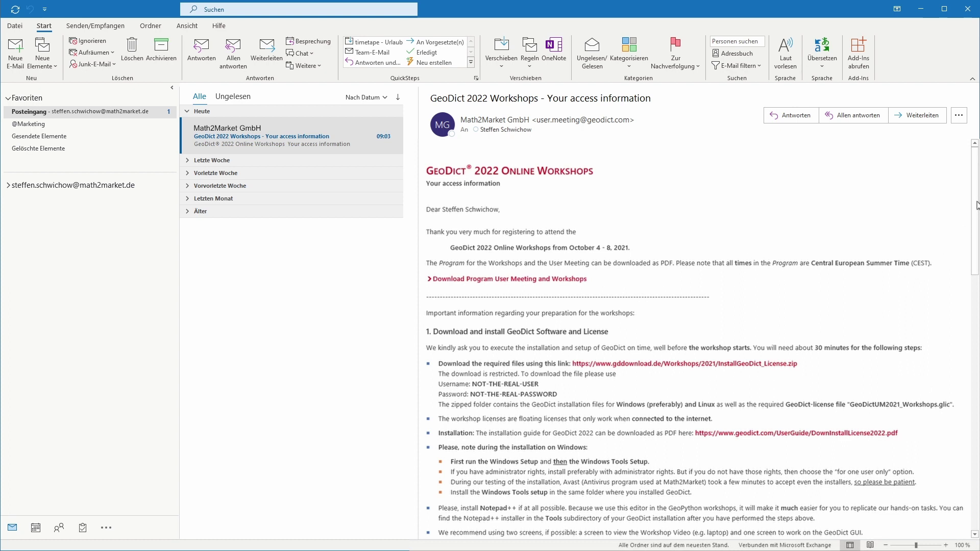
Step: Switch to Outlook and examine the GeoDict 2022 Workshops e-mail for its software download, workshop materials and attendance instructions
{"action": "scroll", "coordinate": [977, 209], "scroll_direction": "down", "scroll_amount": 1}
{"action": "mouse_move", "coordinate": [977, 211]}
{"action": "left_mouse_down"}
{"action": "mouse_move", "coordinate": [975, 459]}
{"action": "mouse_move", "coordinate": [973, 201]}
{"action": "left_mouse_up"}
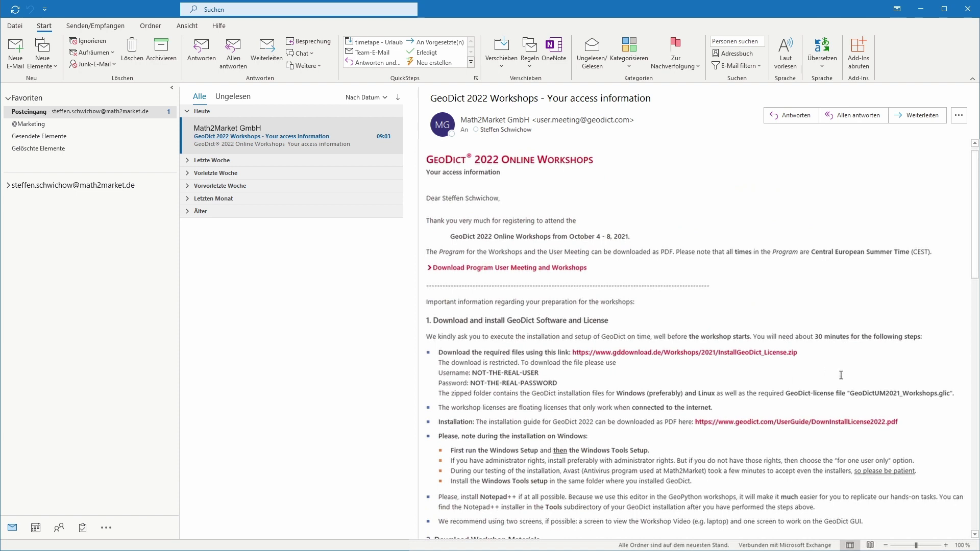
{"action": "scroll", "coordinate": [891, 307], "scroll_direction": "down", "scroll_amount": 3}
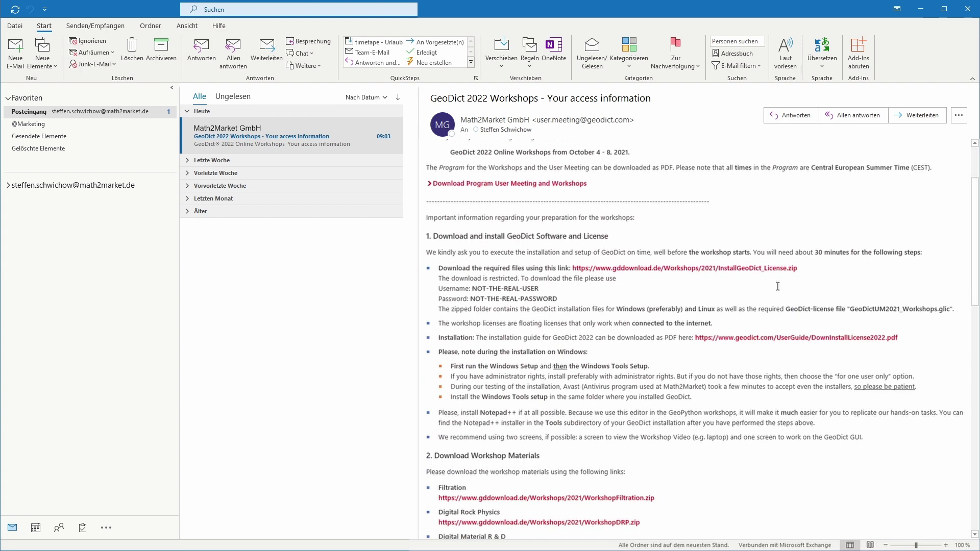
{"action": "left_click_drag", "start_coordinate": [975, 186], "coordinate": [974, 285]}
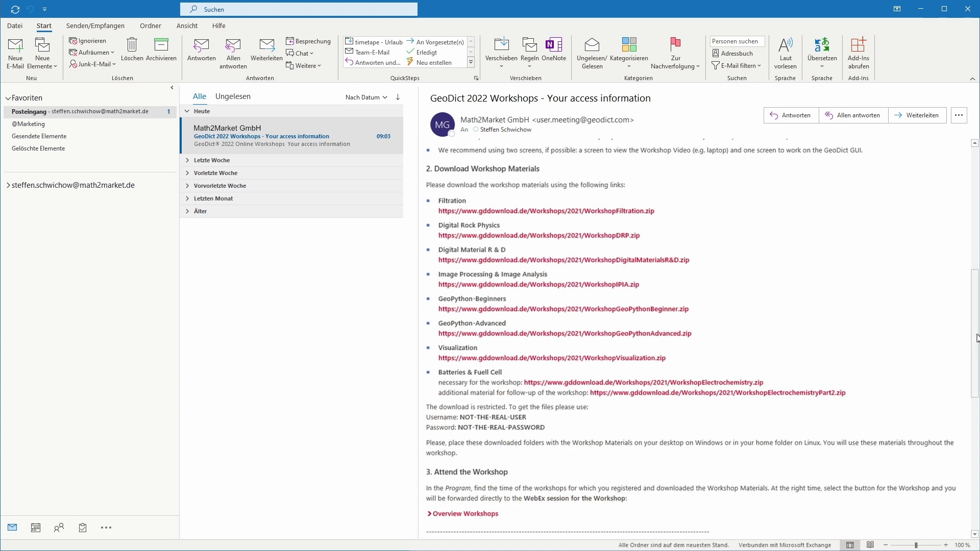
{"action": "scroll", "coordinate": [976, 338], "scroll_direction": "up", "scroll_amount": 10}
{"action": "left_click_drag", "start_coordinate": [574, 331], "coordinate": [429, 323]}
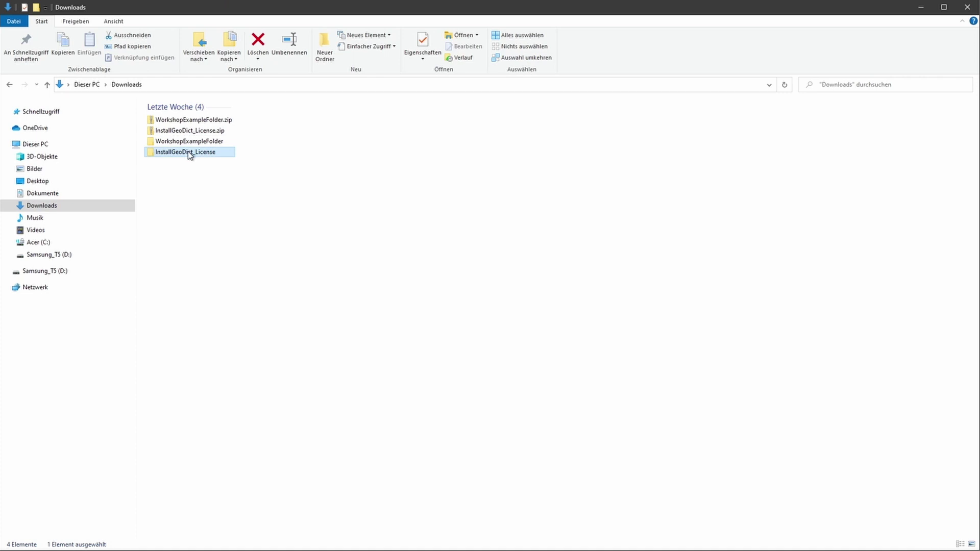
Step: Switch to File Explorer, open the InstallGeoDict_License folder in Downloads and locate the license file GeoDictUM2021_Workshops.glic
{"action": "double_click", "coordinate": [208, 152]}
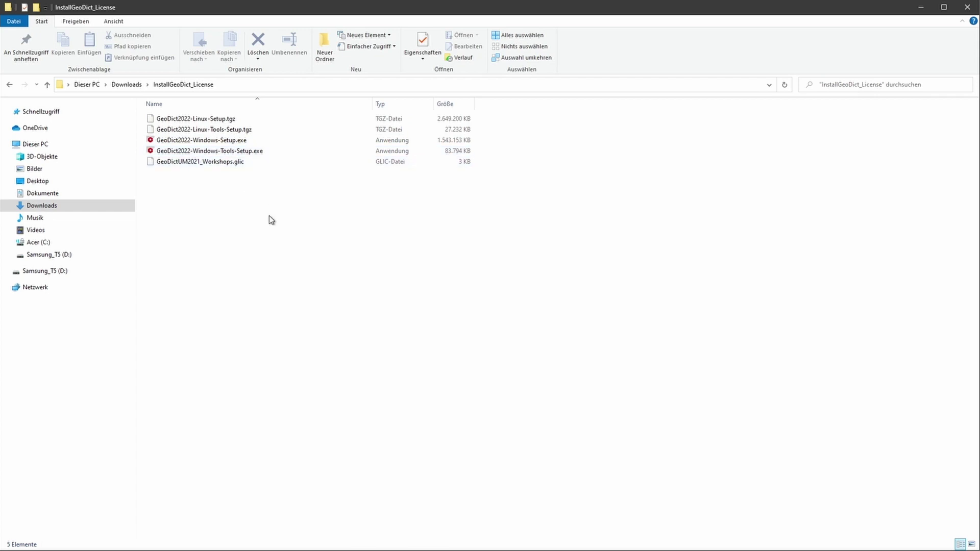
{"action": "left_click", "coordinate": [154, 163]}
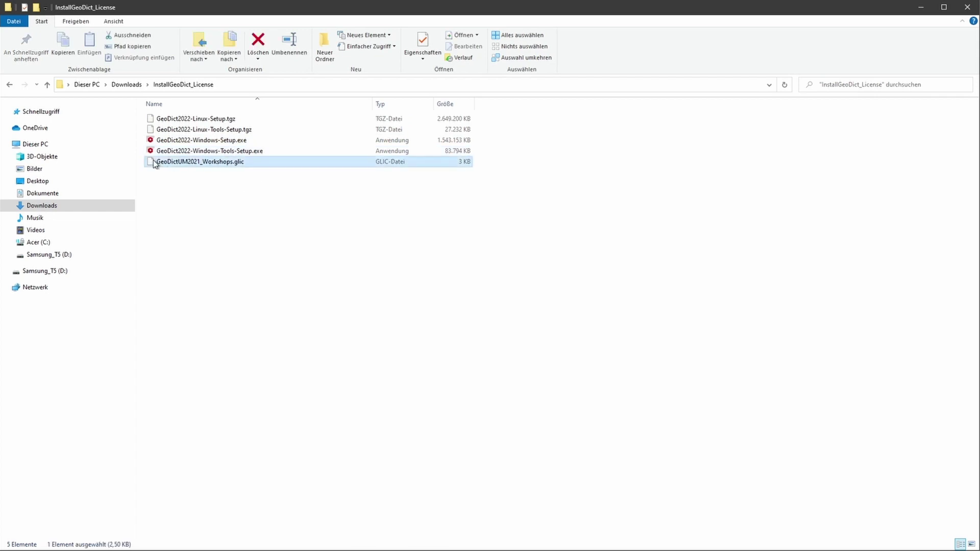
{"action": "left_click", "coordinate": [253, 212]}
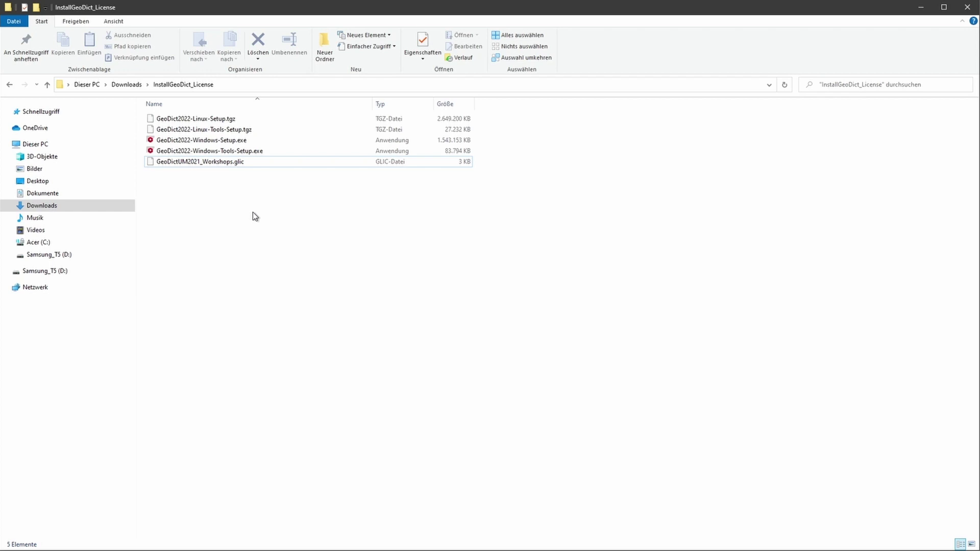
Step: Return to the Outlook e-mail and highlight the line with the GeoDict 2022 installation guide link
{"action": "key", "text": "alt+Tab"}
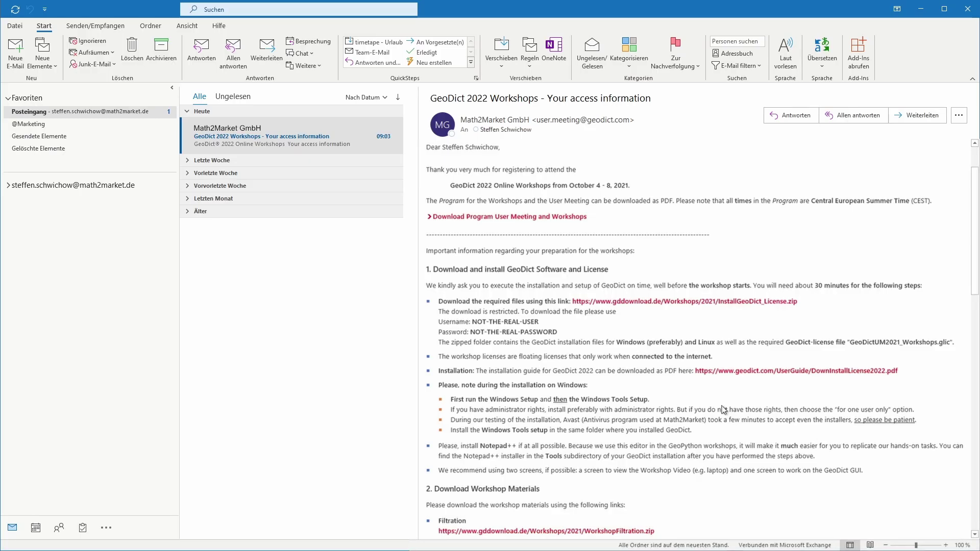
{"action": "left_click_drag", "start_coordinate": [437, 371], "coordinate": [784, 367]}
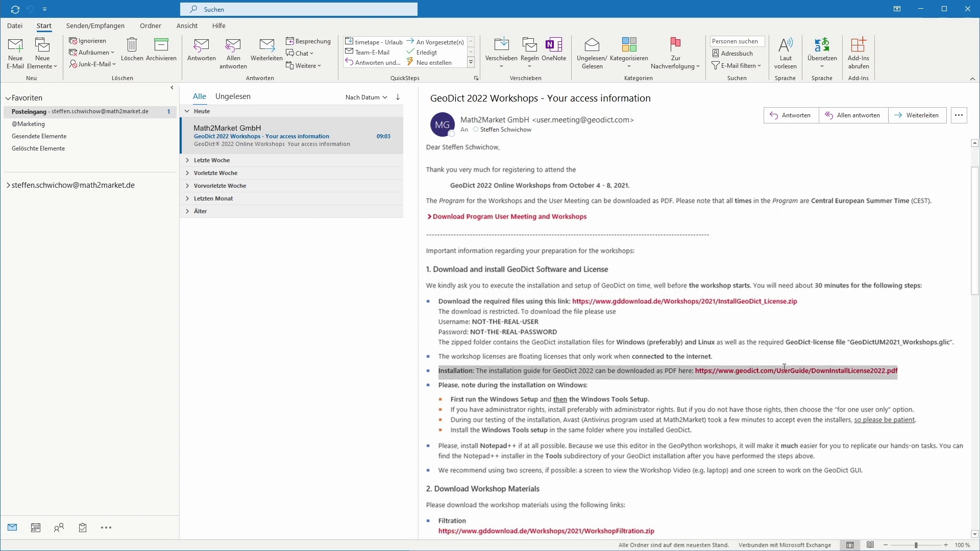
{"action": "left_click", "coordinate": [926, 379]}
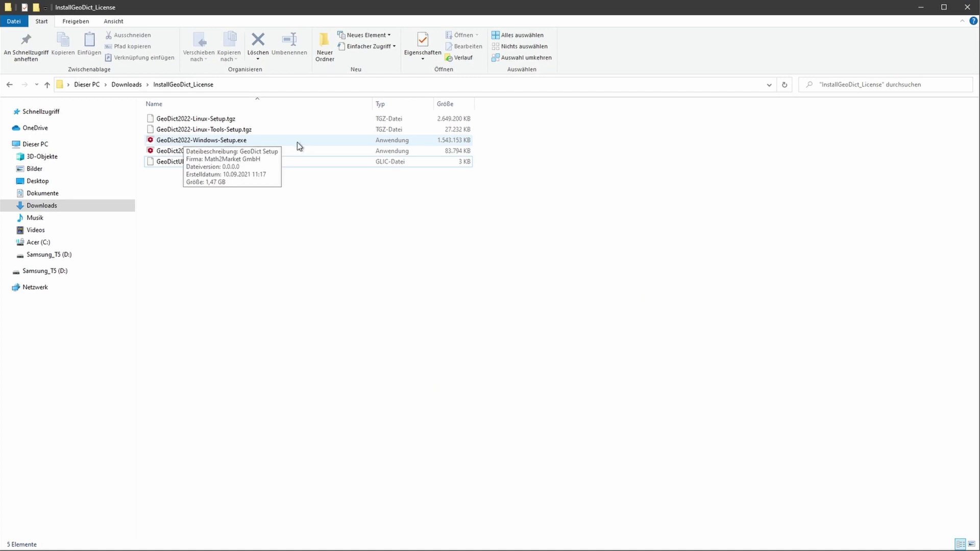
Step: In the InstallGeoDict_License folder, start GeoDict2022-Windows-Setup.exe for the current user only and cancel it at the language choice
{"action": "left_click", "coordinate": [170, 152]}
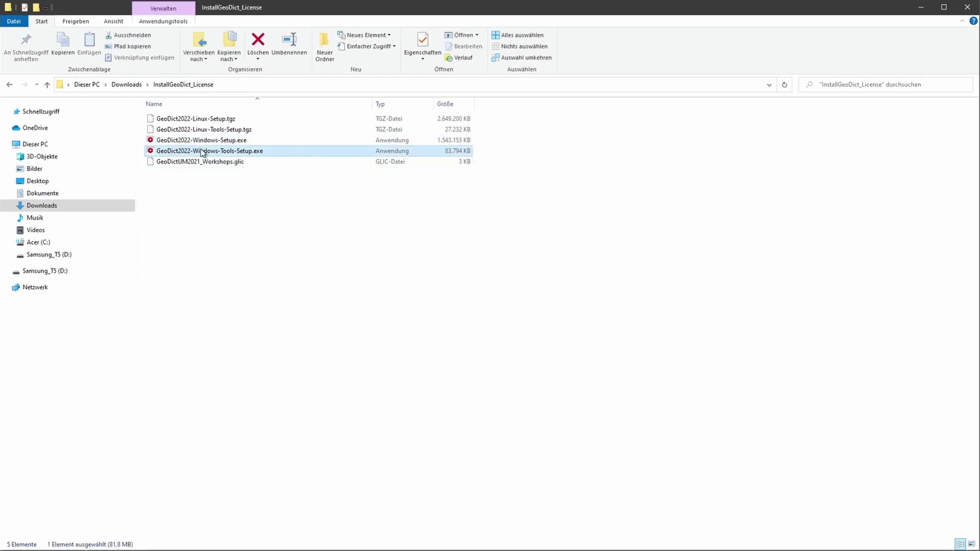
{"action": "left_click", "coordinate": [272, 270]}
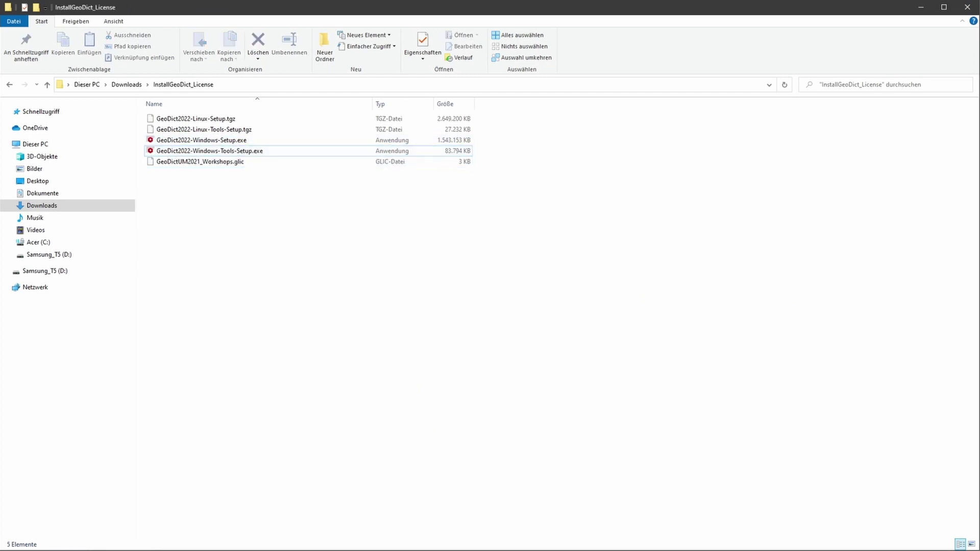
{"action": "double_click", "coordinate": [243, 143]}
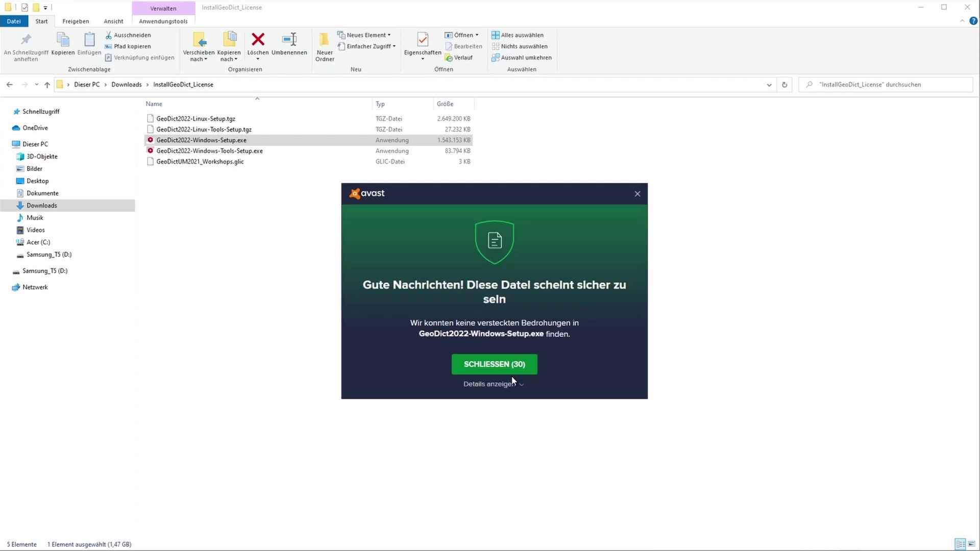
{"action": "left_click", "coordinate": [509, 368]}
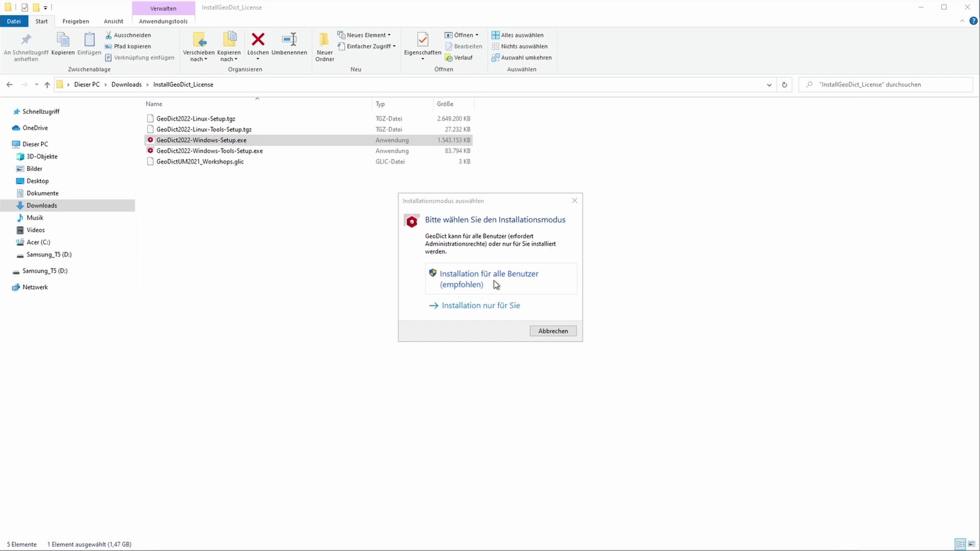
{"action": "left_click", "coordinate": [544, 308]}
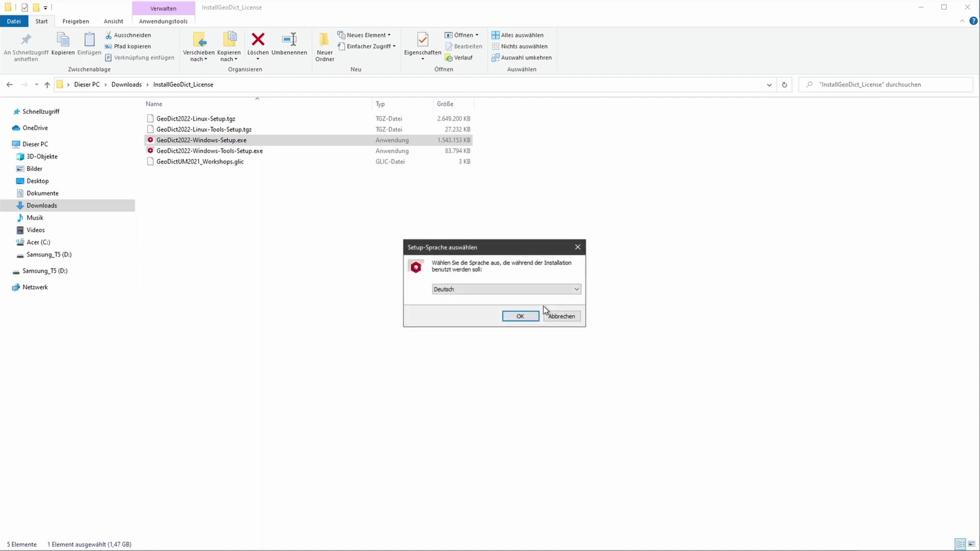
{"action": "left_click", "coordinate": [547, 314]}
Step: Start GeoDict2022-Windows-Tools-Setup.exe for the current user only and cancel it at the language choice
{"action": "left_click", "coordinate": [250, 152]}
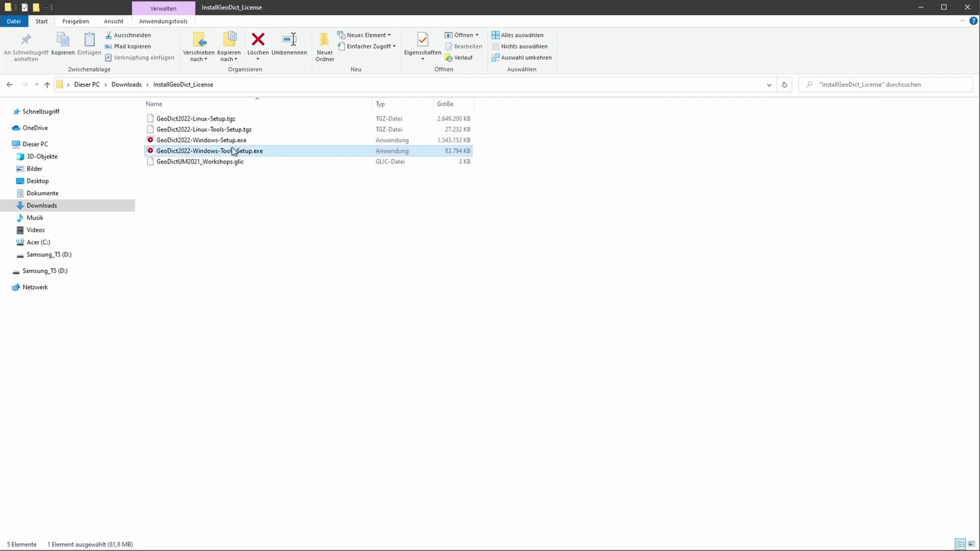
{"action": "double_click", "coordinate": [274, 150]}
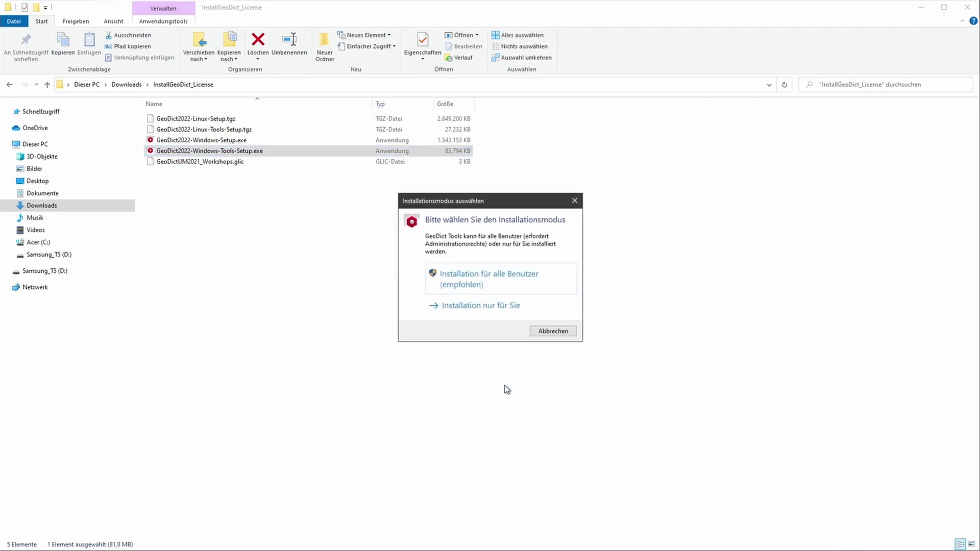
{"action": "left_click", "coordinate": [455, 311]}
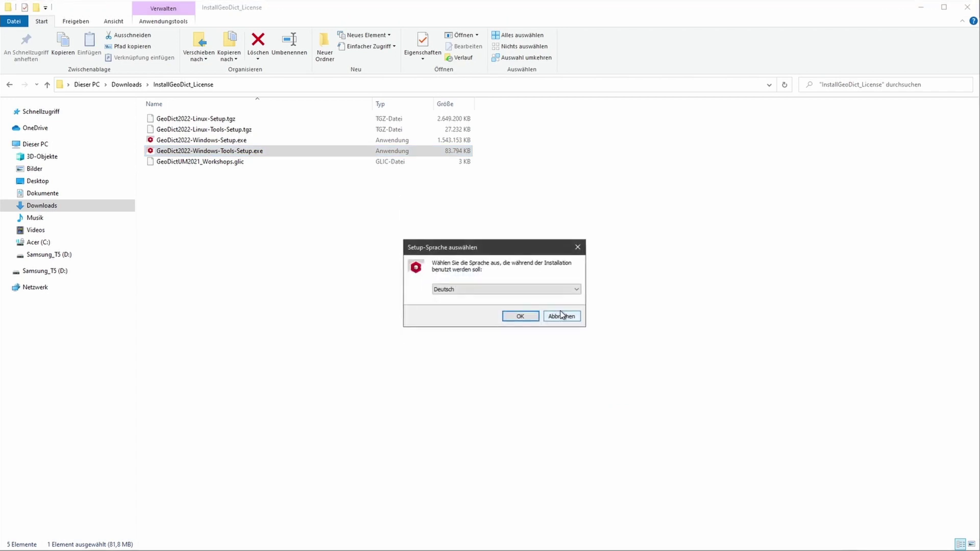
{"action": "left_click", "coordinate": [561, 315]}
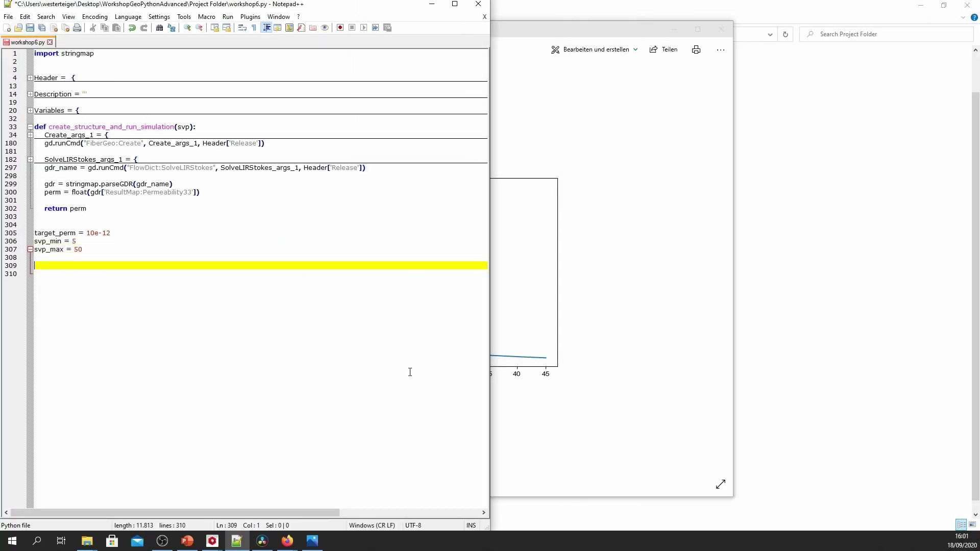
Step: In Notepad++, add to workshop6.py a for loop over range(10) that sets svp = (svp_min + svp_max) / 2 and perm = create_structure_and_run_simulation(svp)
{"action": "type", "text": "for i in range(10):"}
{"action": "key", "text": "Return"}
{"action": "type", "text": "svp = (svp_min + svp_max) / 2"}
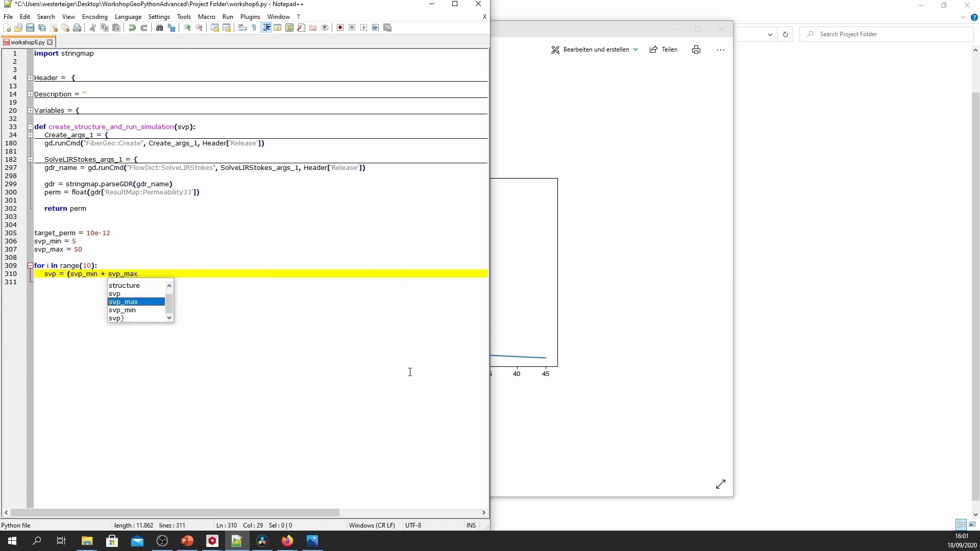
{"action": "key", "text": "Return"}
{"action": "type", "text": "perm = create_structure_and_run_simulation(svp)"}
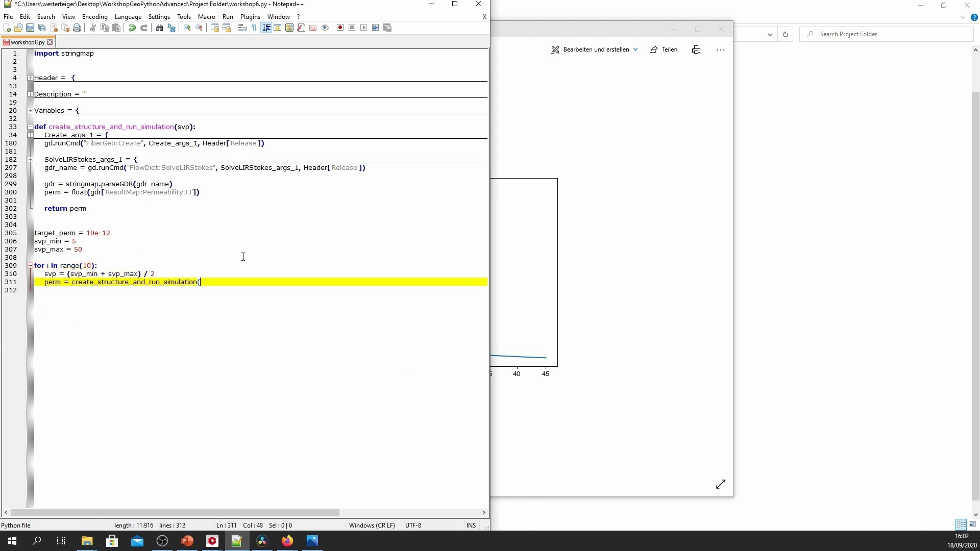
{"action": "key", "text": "Return"}
{"action": "key", "text": "Return"}
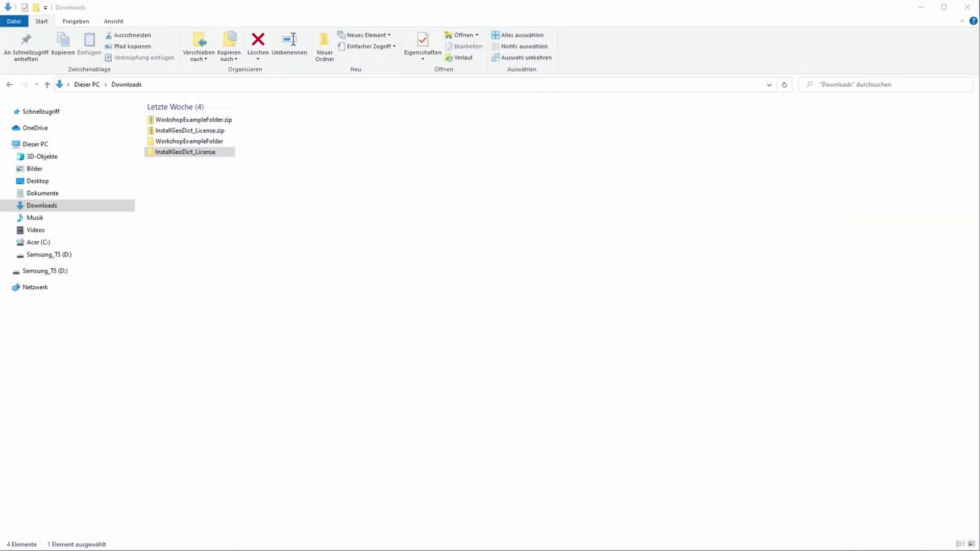
Step: In the Downloads folder, point out WorkshopExampleFolder.zip and open the extracted WorkshopExampleFolder and its Part 1 subfolder
{"action": "left_click", "coordinate": [263, 331]}
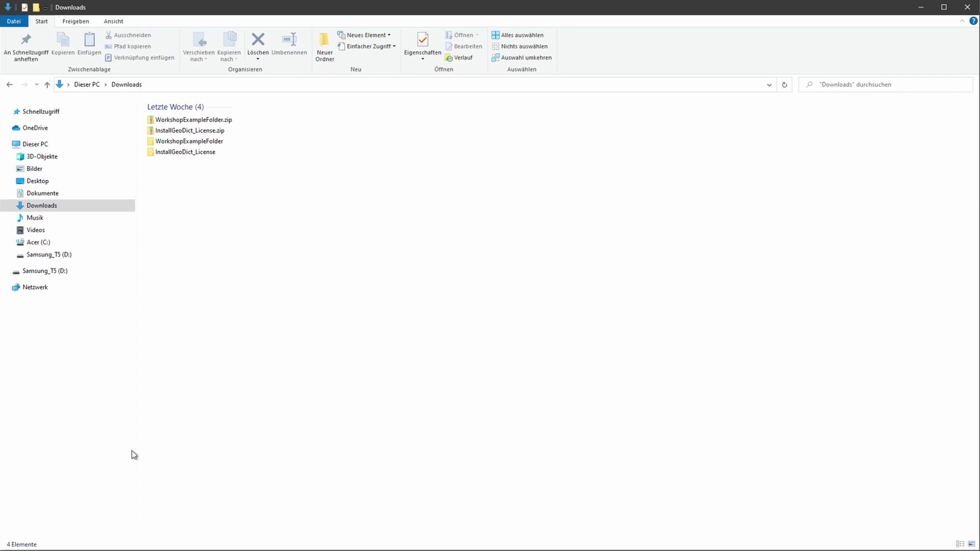
{"action": "left_click", "coordinate": [150, 122]}
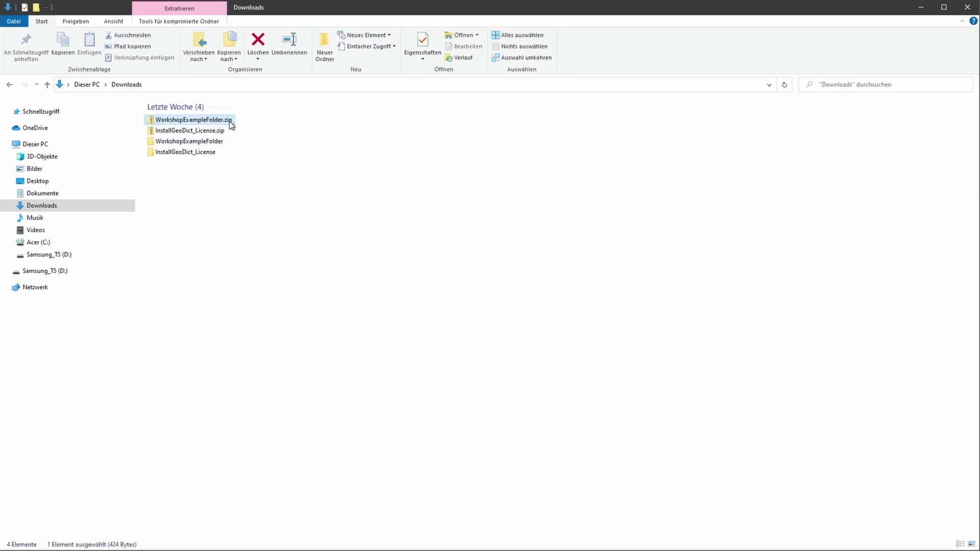
{"action": "left_click", "coordinate": [241, 167]}
{"action": "double_click", "coordinate": [204, 142]}
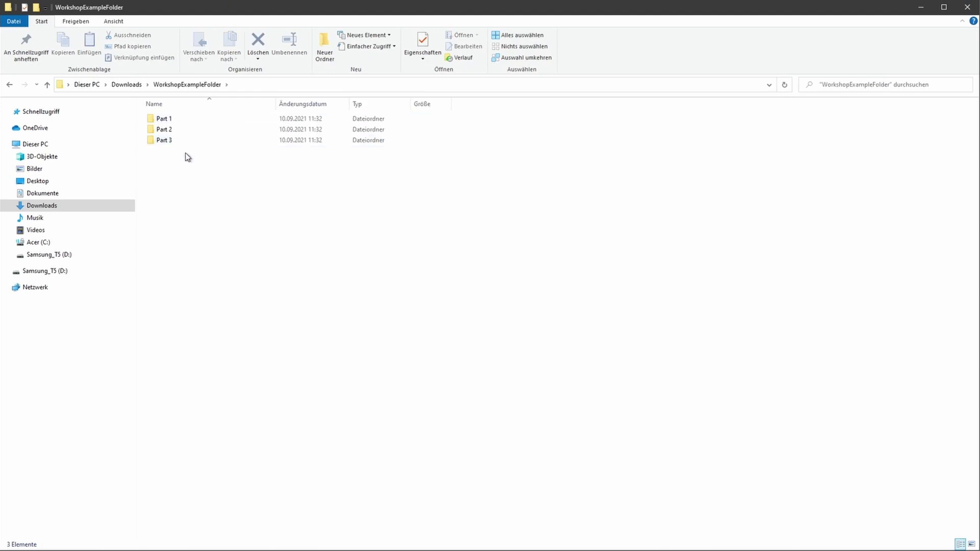
{"action": "double_click", "coordinate": [197, 118]}
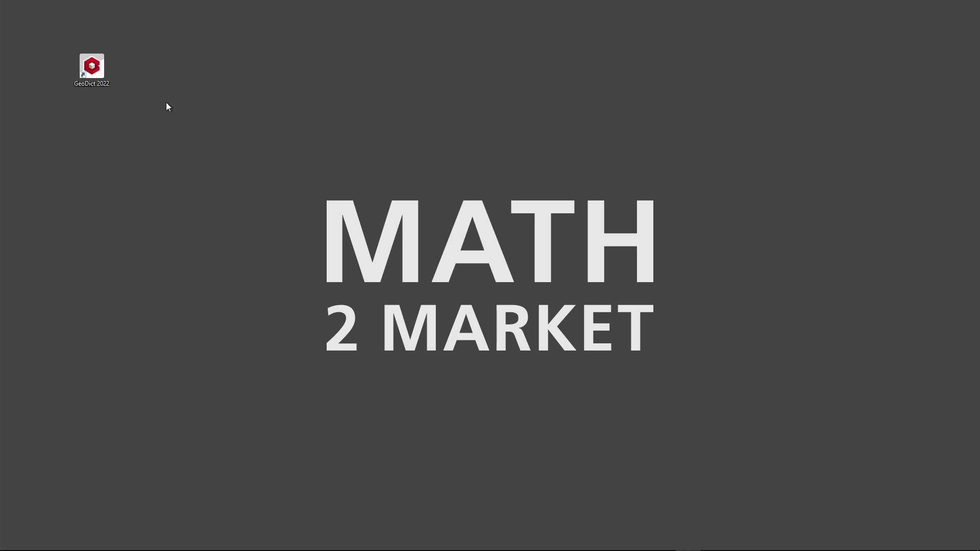
Step: Launch GeoDict 2022 from the desktop
{"action": "double_click", "coordinate": [93, 66]}
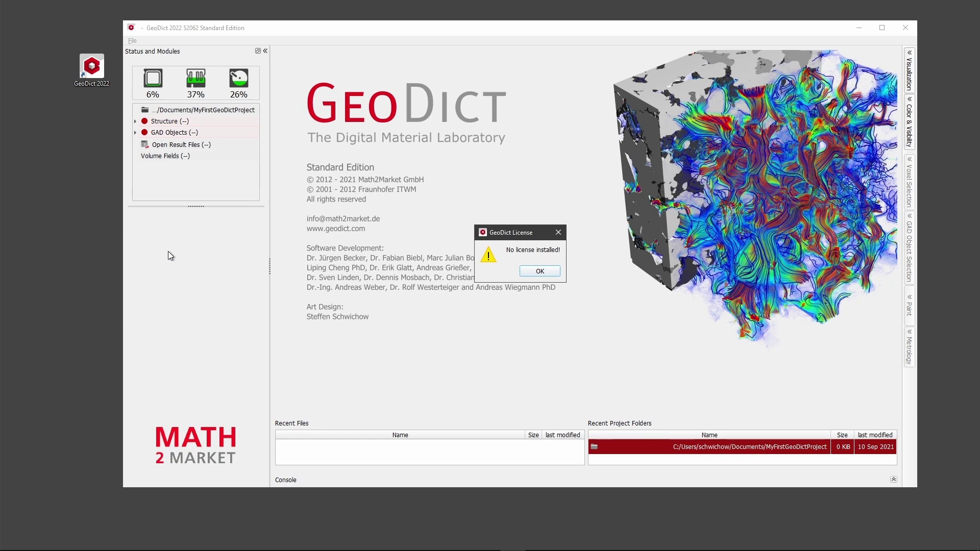
Step: Choose to install a license file and load GeoDictUM2021_Workshops.glic from the InstallGeoDict_License folder in Downloads
{"action": "left_click", "coordinate": [540, 271]}
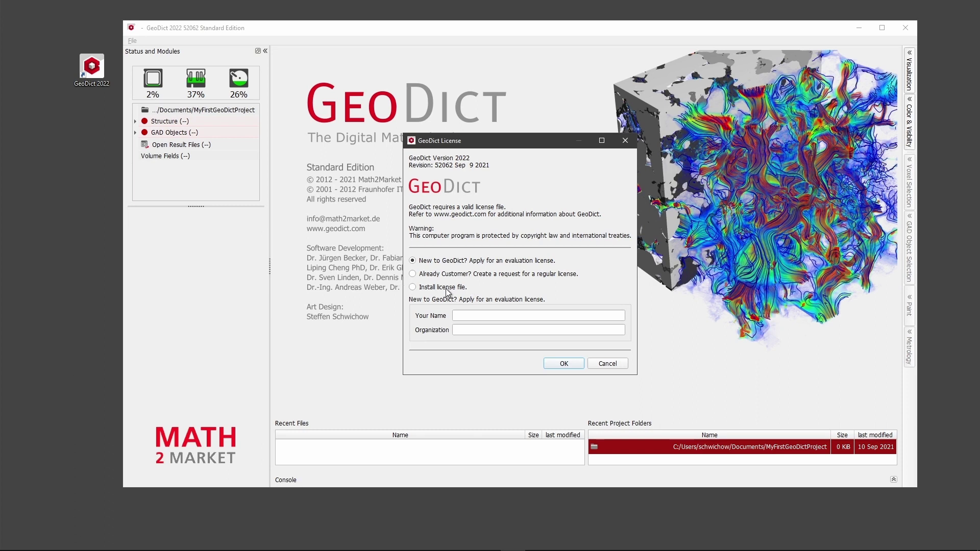
{"action": "mouse_move", "coordinate": [447, 293]}
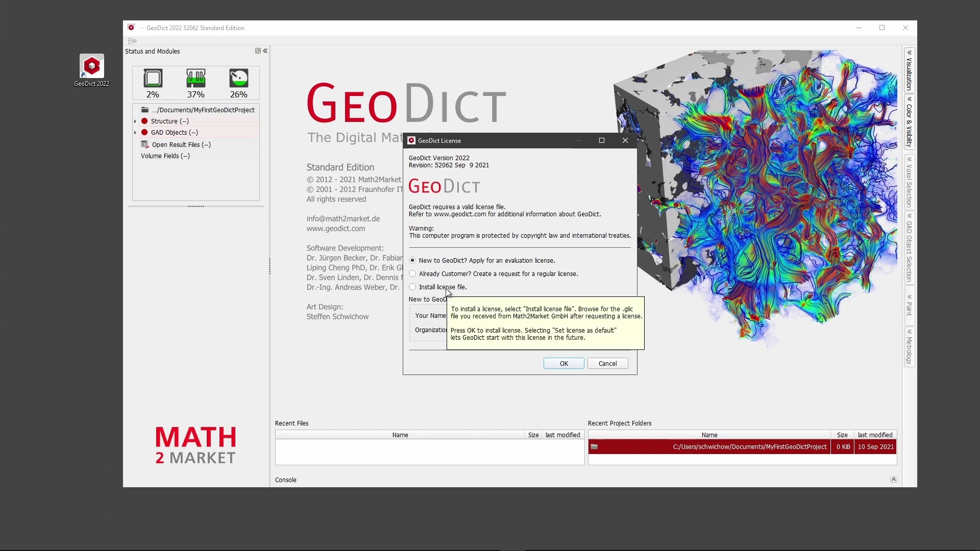
{"action": "left_click", "coordinate": [446, 290]}
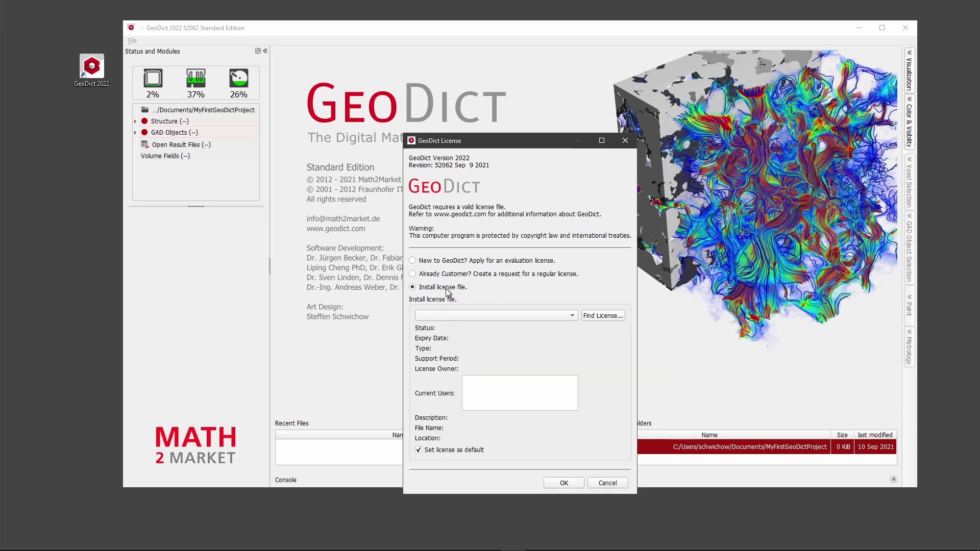
{"action": "left_click", "coordinate": [605, 315]}
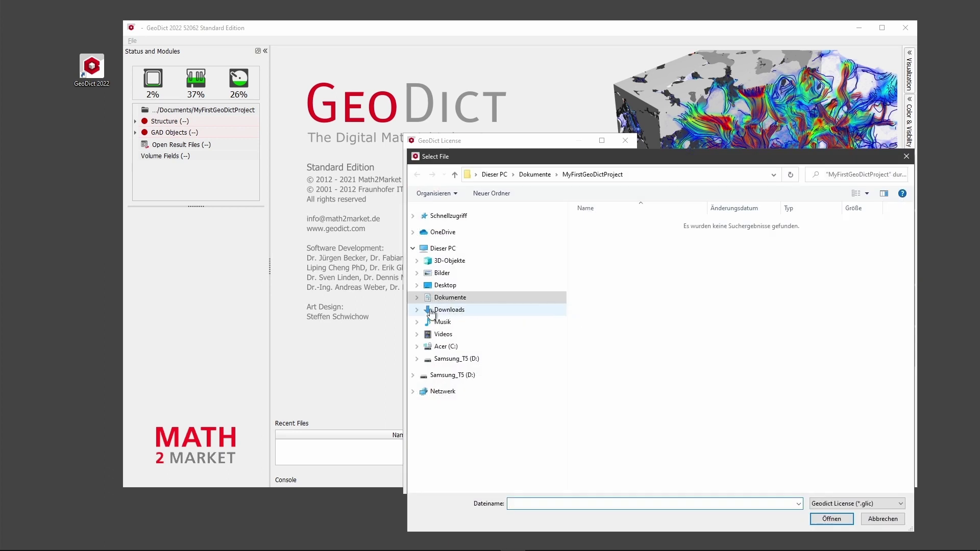
{"action": "left_click", "coordinate": [469, 310]}
{"action": "double_click", "coordinate": [610, 249]}
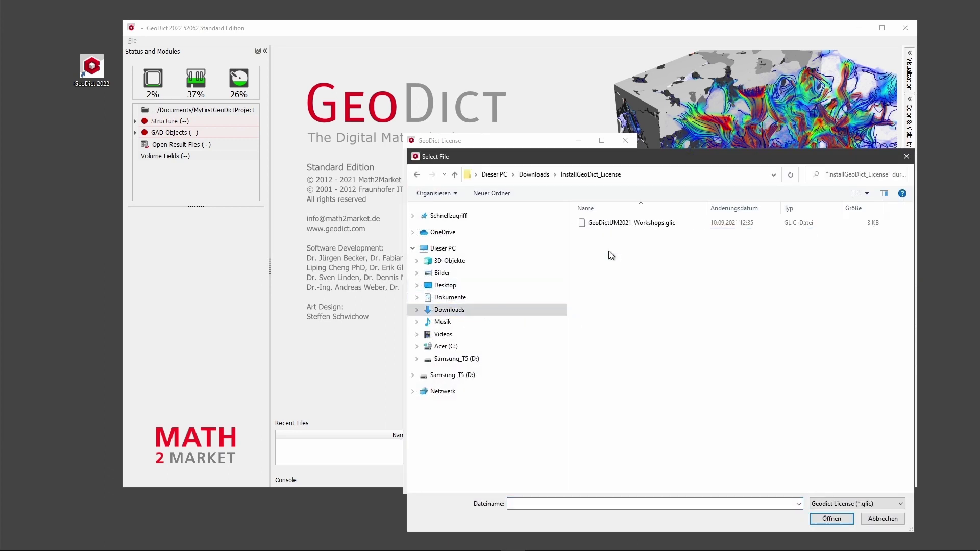
{"action": "left_click", "coordinate": [620, 224]}
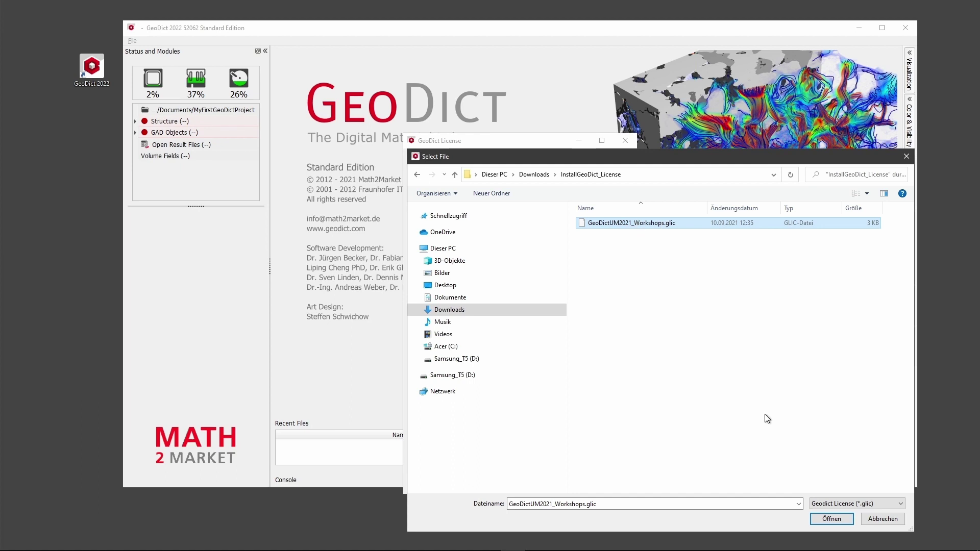
{"action": "left_click", "coordinate": [829, 517]}
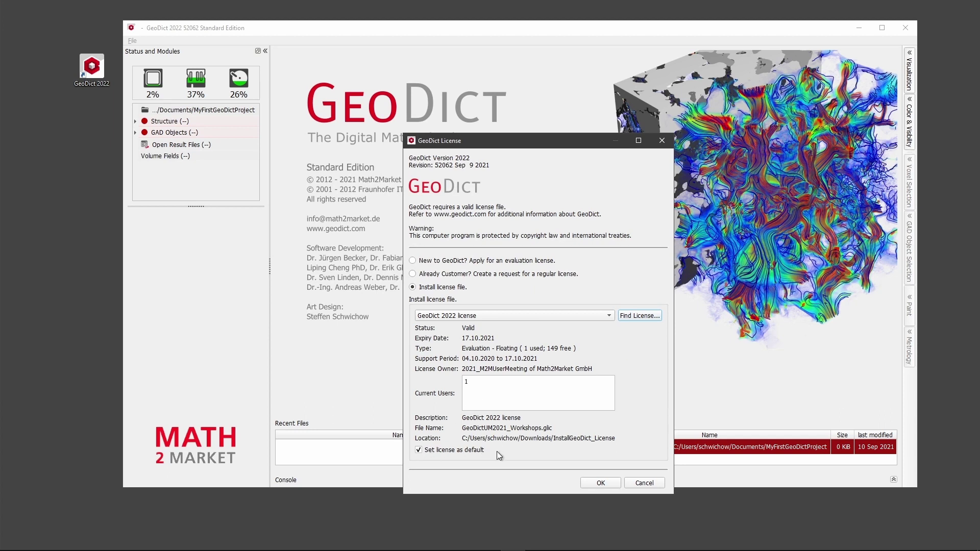
Step: Install the license as default, accepting the license agreement and resetting all settings to industry-specific defaults
{"action": "left_click", "coordinate": [613, 484]}
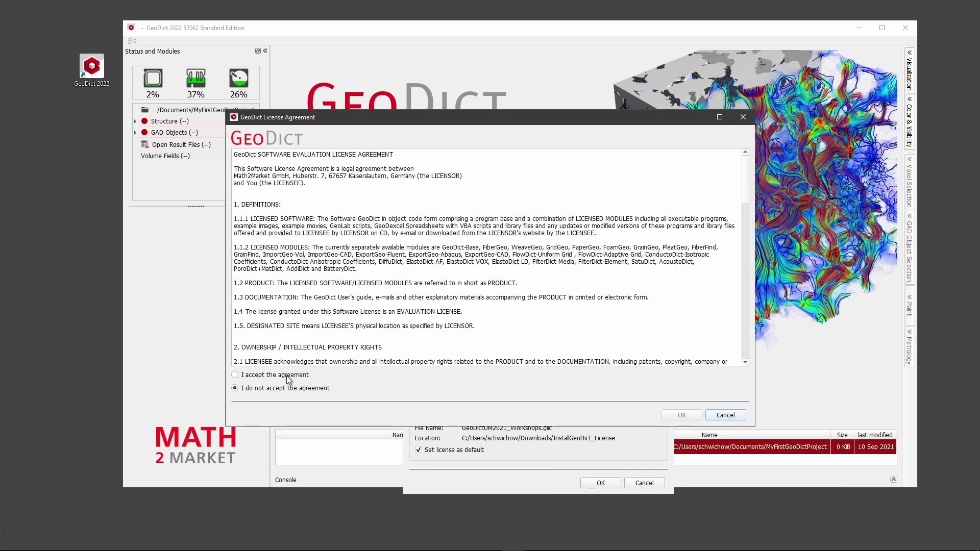
{"action": "left_click", "coordinate": [235, 375]}
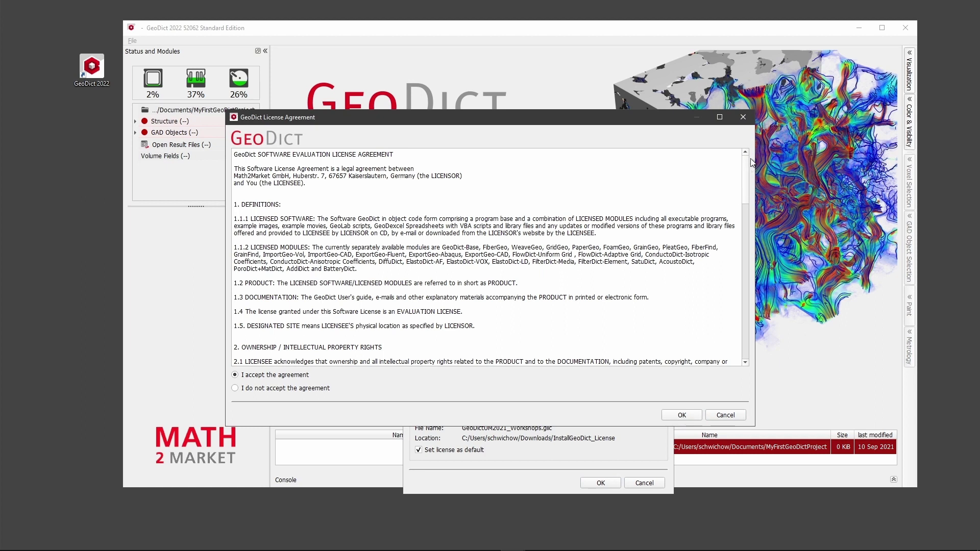
{"action": "left_click_drag", "start_coordinate": [746, 172], "coordinate": [754, 339]}
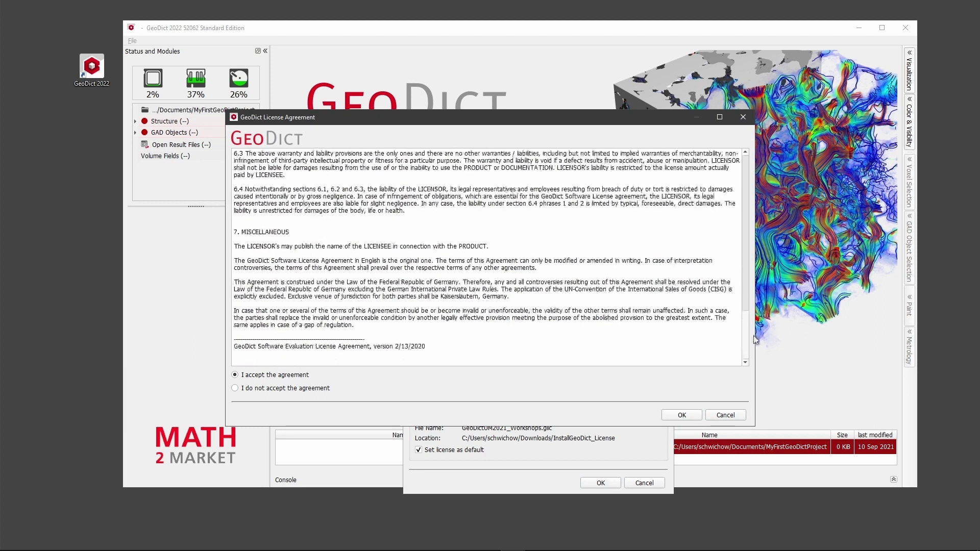
{"action": "left_click", "coordinate": [680, 415]}
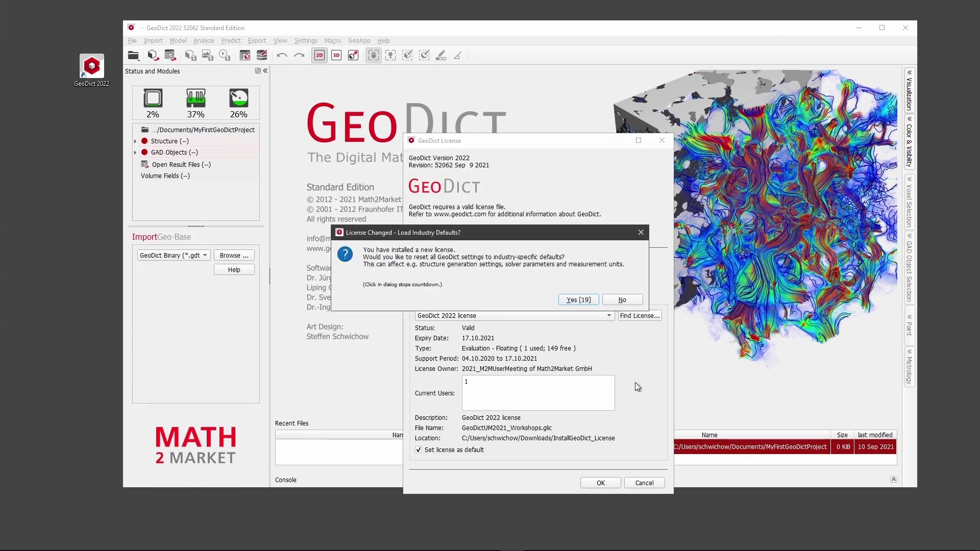
{"action": "left_click", "coordinate": [588, 301]}
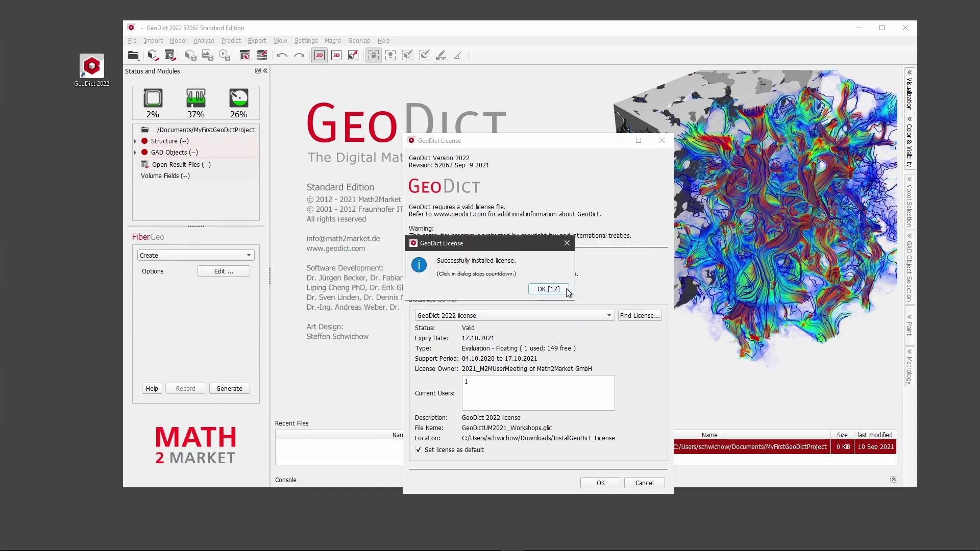
{"action": "left_click", "coordinate": [565, 289]}
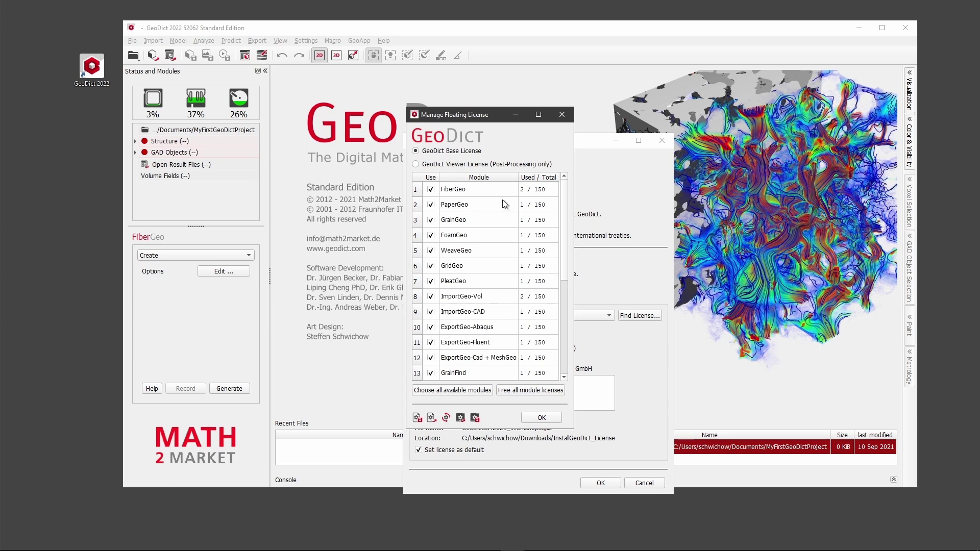
Step: Look through the floating license modules and confirm the GeoDict Base License with the selected modules
{"action": "scroll", "coordinate": [555, 277], "scroll_direction": "down", "scroll_amount": 3}
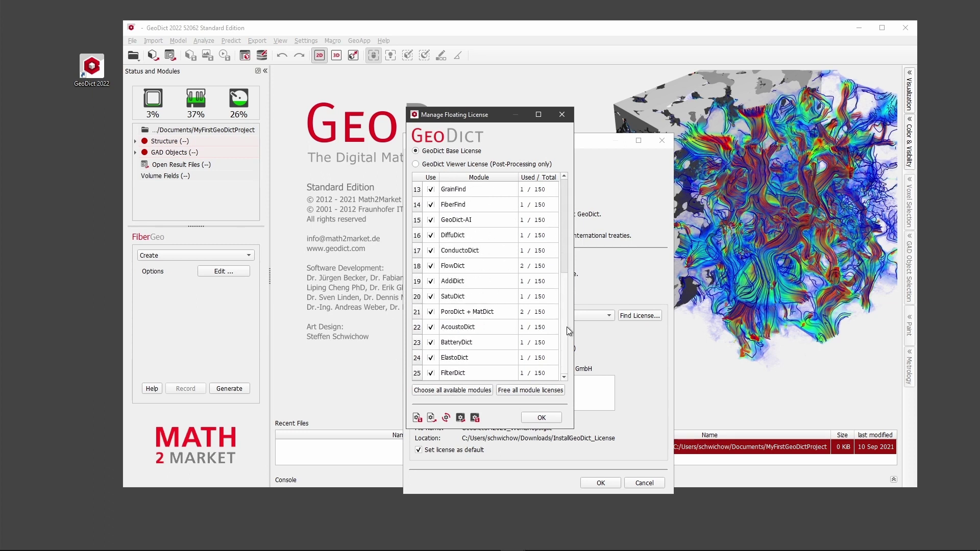
{"action": "scroll", "coordinate": [567, 327], "scroll_direction": "up", "scroll_amount": 4}
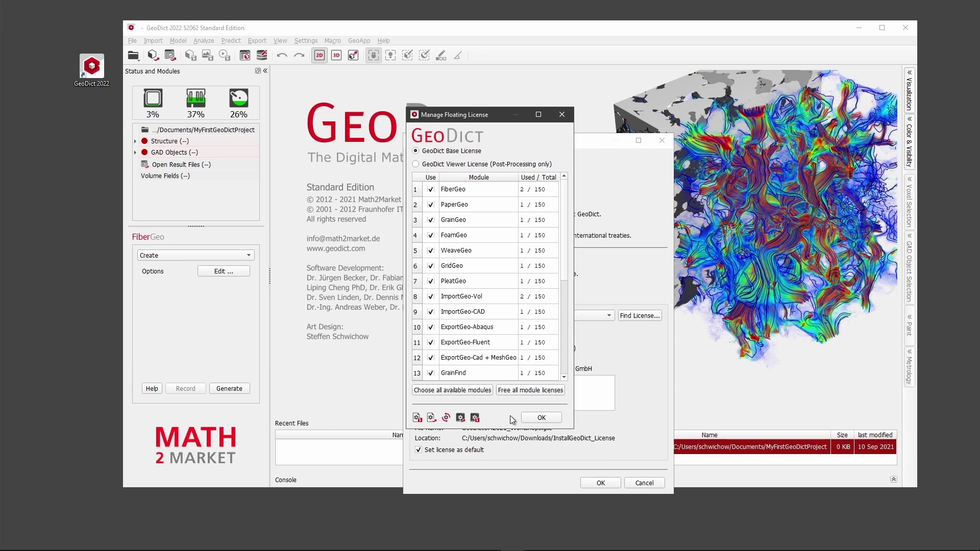
{"action": "left_click", "coordinate": [550, 419]}
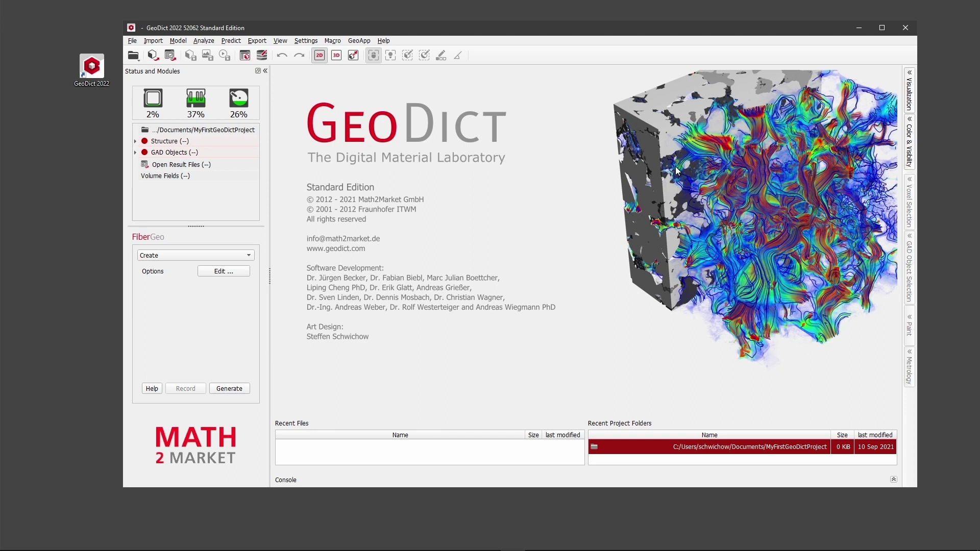
Step: Maximize the GeoDict window and check the disk space information in the status section
{"action": "left_click", "coordinate": [881, 29]}
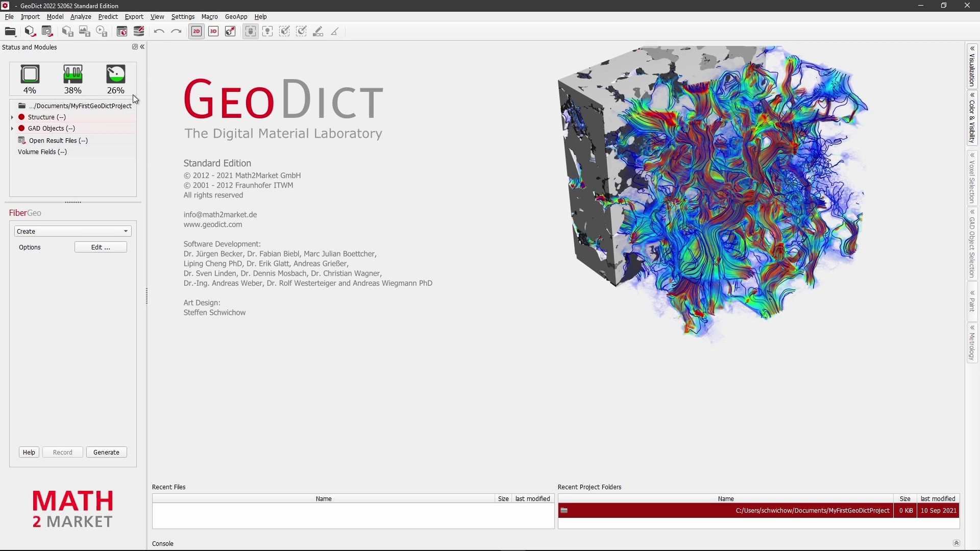
{"action": "mouse_move", "coordinate": [133, 95]}
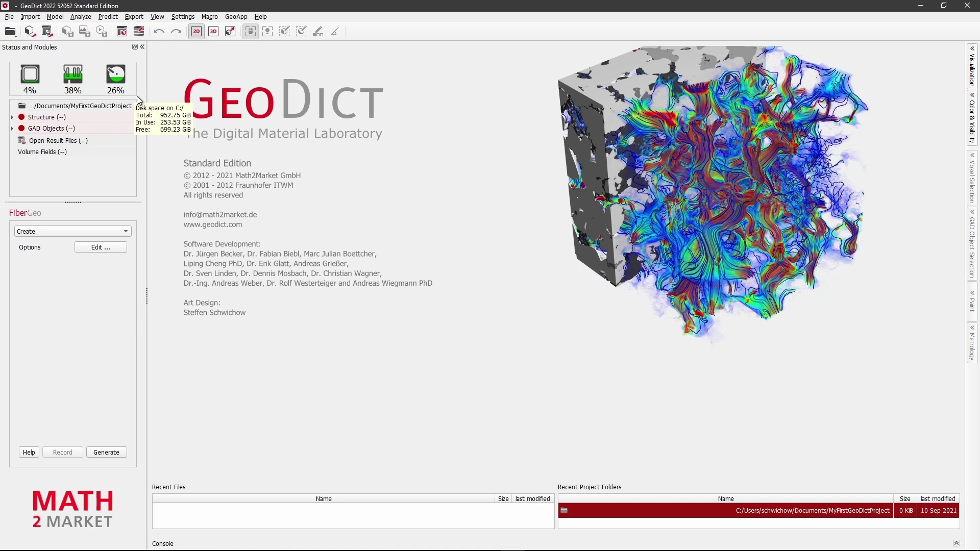
{"action": "mouse_move", "coordinate": [85, 112]}
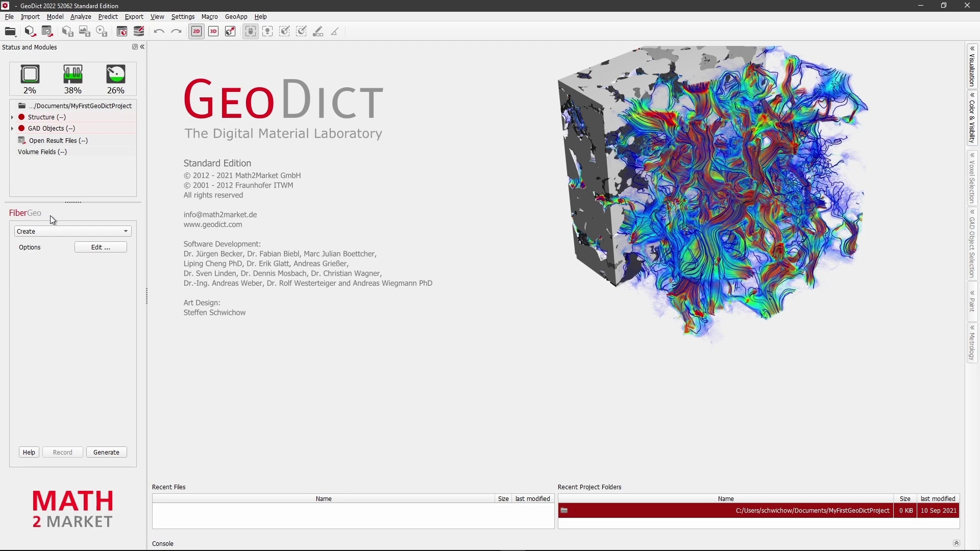
Step: Examine FiberGeo's generation modes and the Create, Fiber, Fiber Overlap and Result option pages, leaving Create mode selected
{"action": "left_click", "coordinate": [122, 231]}
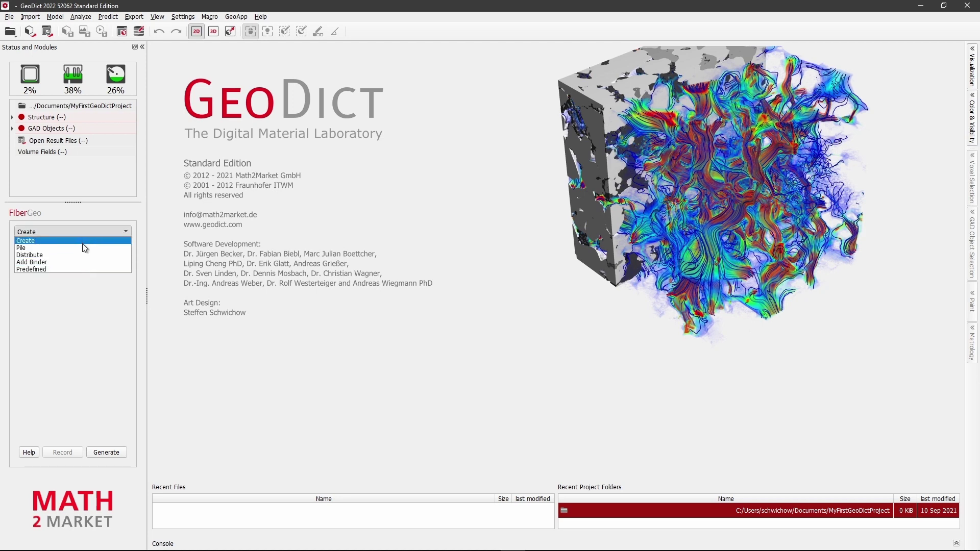
{"action": "left_click", "coordinate": [92, 229]}
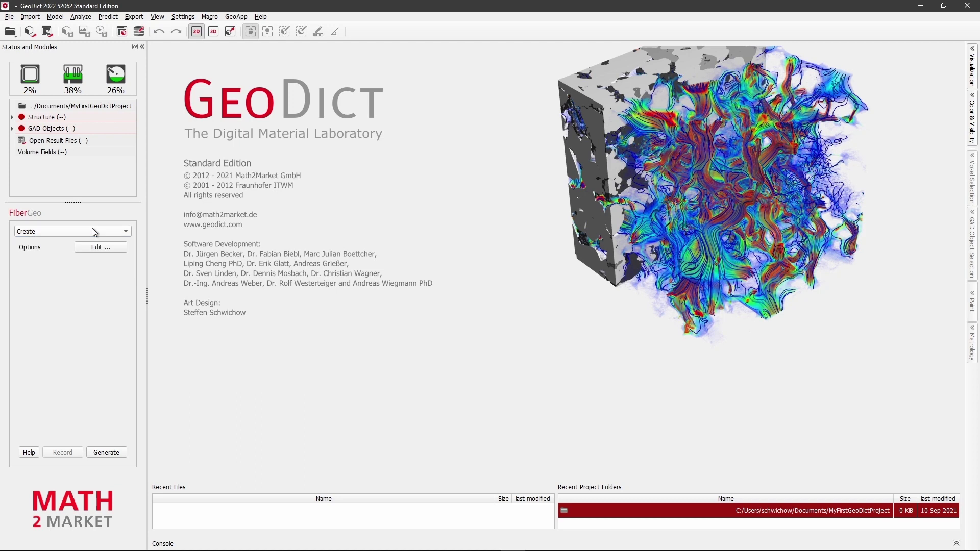
{"action": "left_click", "coordinate": [121, 248]}
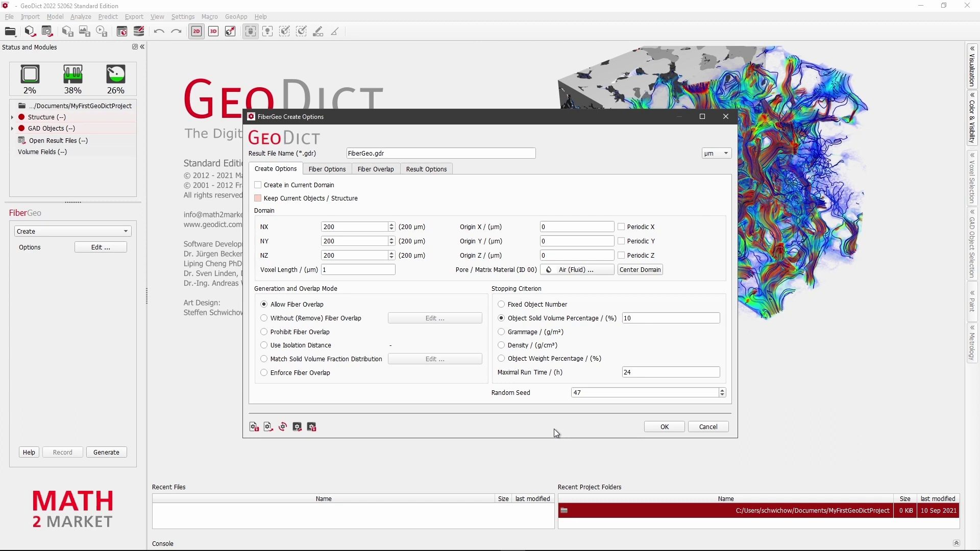
{"action": "left_click", "coordinate": [331, 170]}
{"action": "left_click", "coordinate": [373, 169]}
{"action": "left_click", "coordinate": [428, 170]}
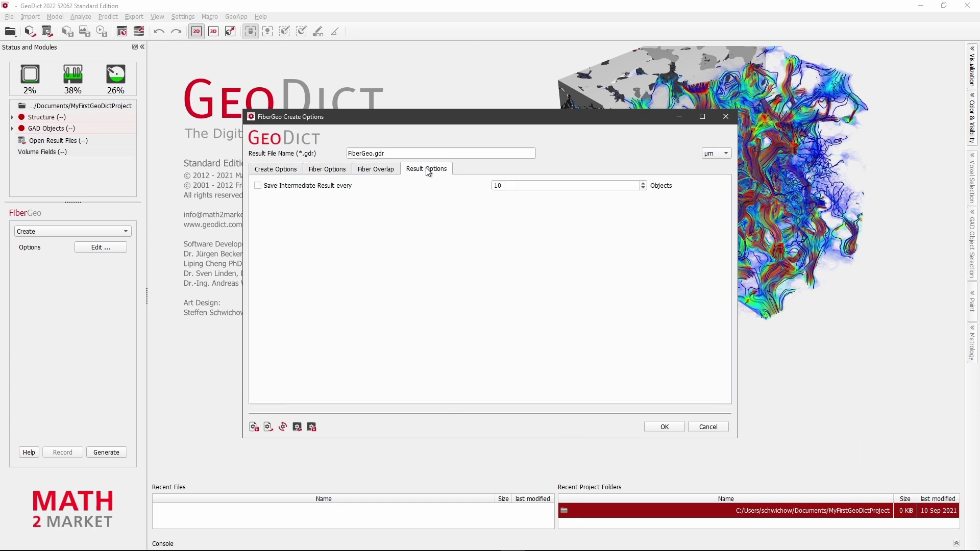
{"action": "left_click", "coordinate": [280, 170]}
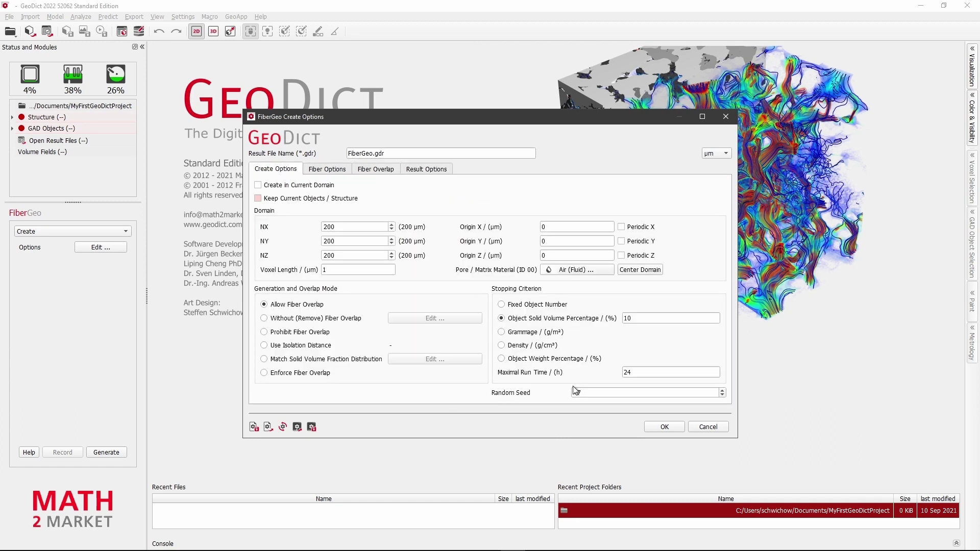
{"action": "left_click", "coordinate": [664, 427]}
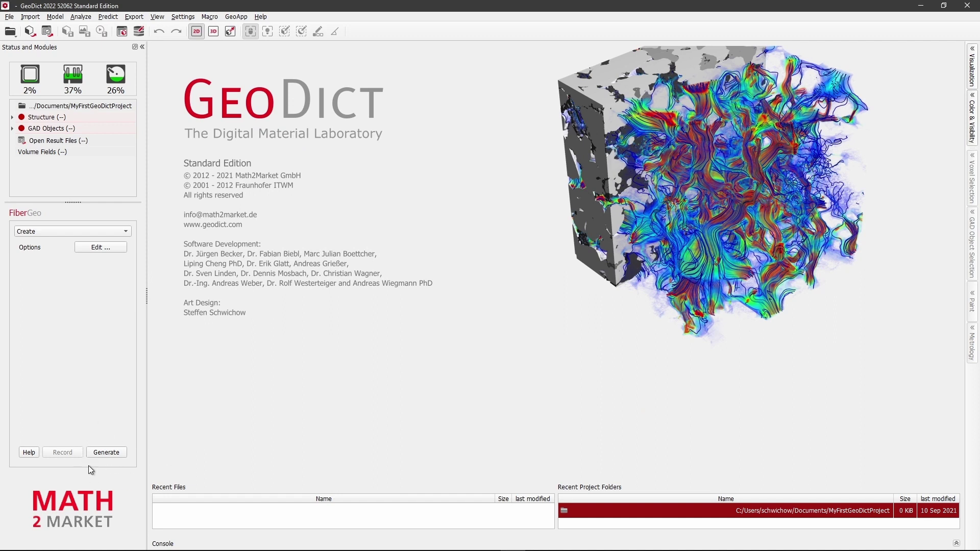
Step: View the FiberGeo 2022 user guide through the module's help and close it
{"action": "left_click", "coordinate": [29, 452]}
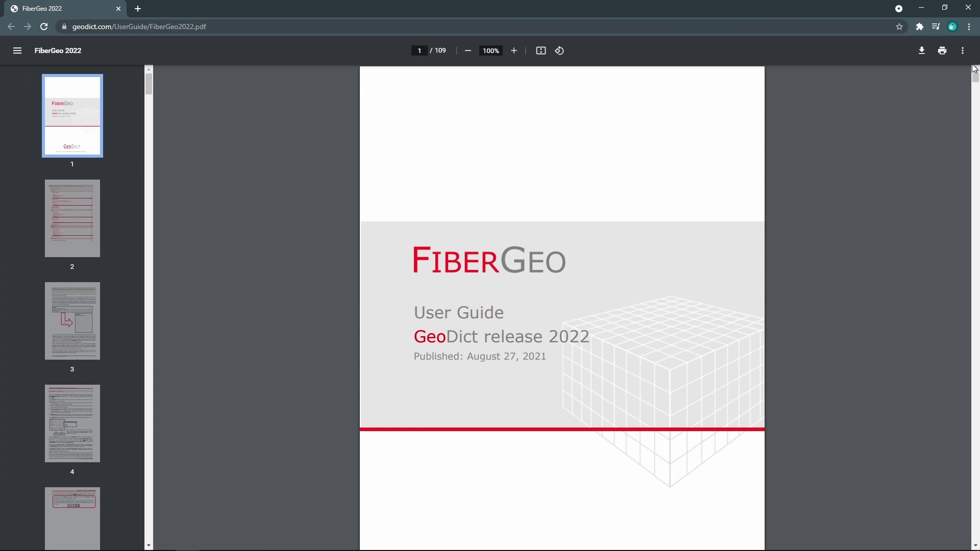
{"action": "left_click", "coordinate": [969, 8]}
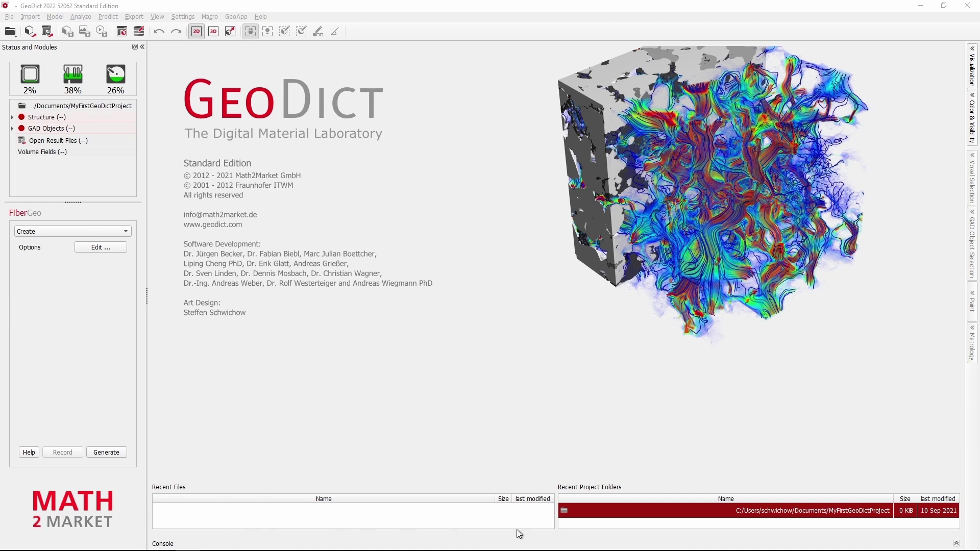
Step: Expand the console and read through its license messages
{"action": "left_click", "coordinate": [957, 543]}
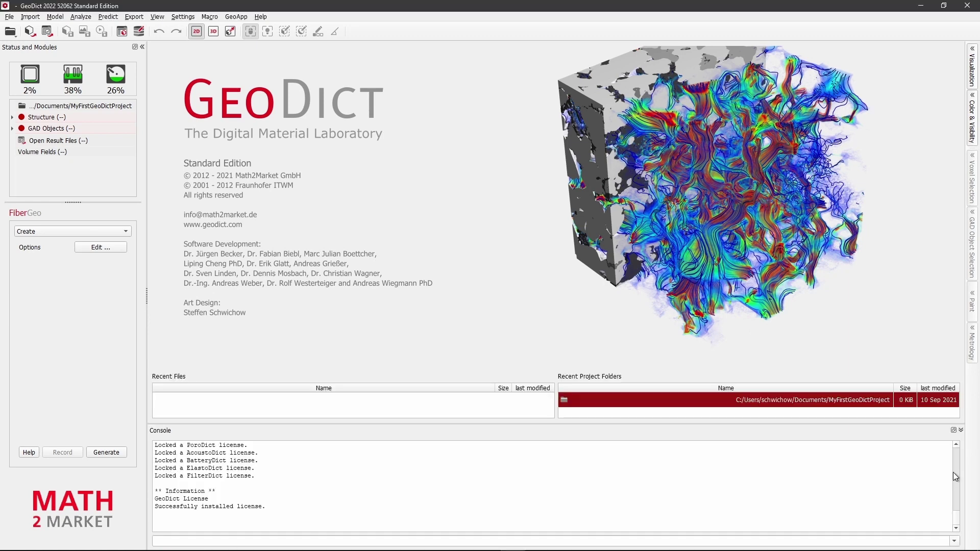
{"action": "left_click", "coordinate": [962, 432]}
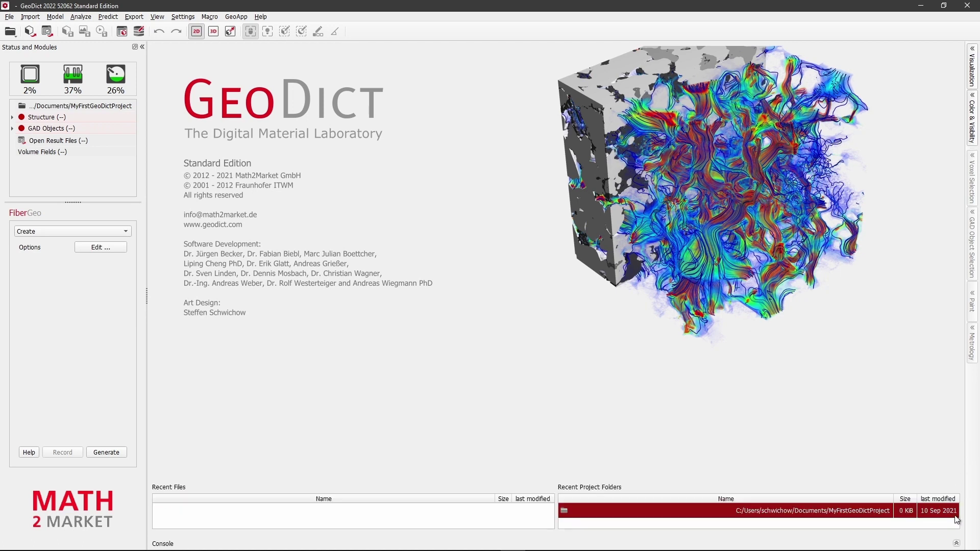
{"action": "left_click", "coordinate": [957, 544]}
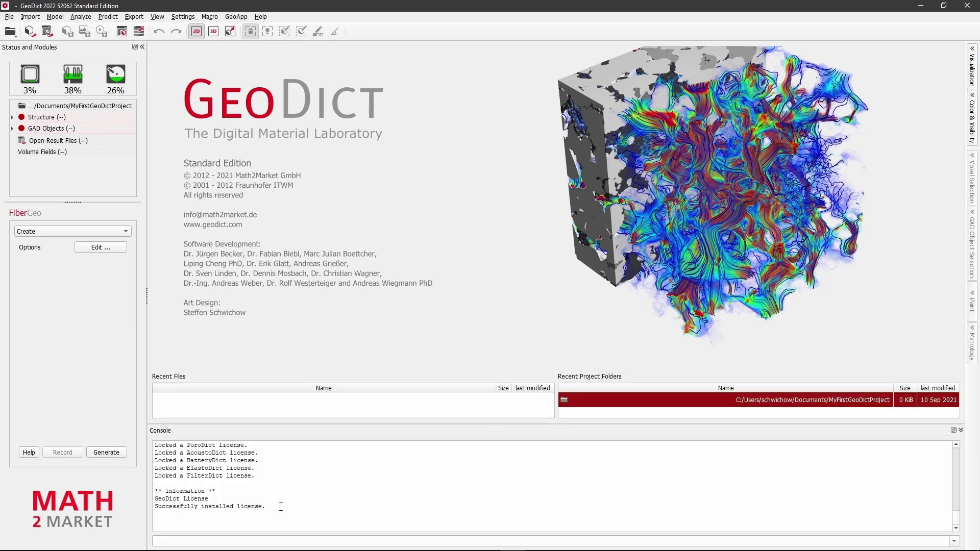
{"action": "left_click_drag", "start_coordinate": [280, 507], "coordinate": [154, 445]}
{"action": "left_click", "coordinate": [275, 483]}
{"action": "scroll", "coordinate": [962, 501], "scroll_direction": "up", "scroll_amount": 5}
{"action": "scroll", "coordinate": [962, 502], "scroll_direction": "down", "scroll_amount": 5}
Step: Browse the module groups and switch to the ImportGeo-Vol module
{"action": "left_click", "coordinate": [29, 17]}
{"action": "mouse_move", "coordinate": [53, 19]}
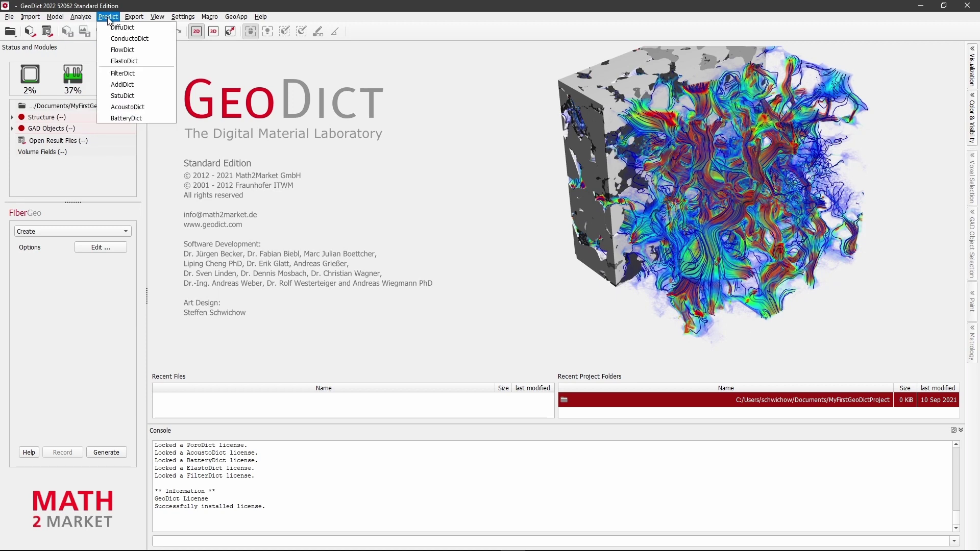
{"action": "left_click", "coordinate": [135, 18]}
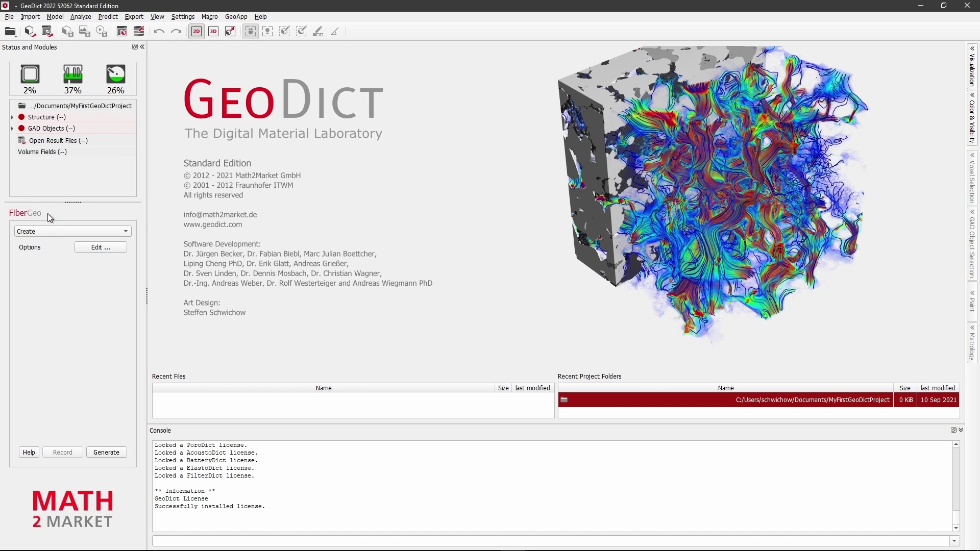
{"action": "left_click", "coordinate": [32, 19]}
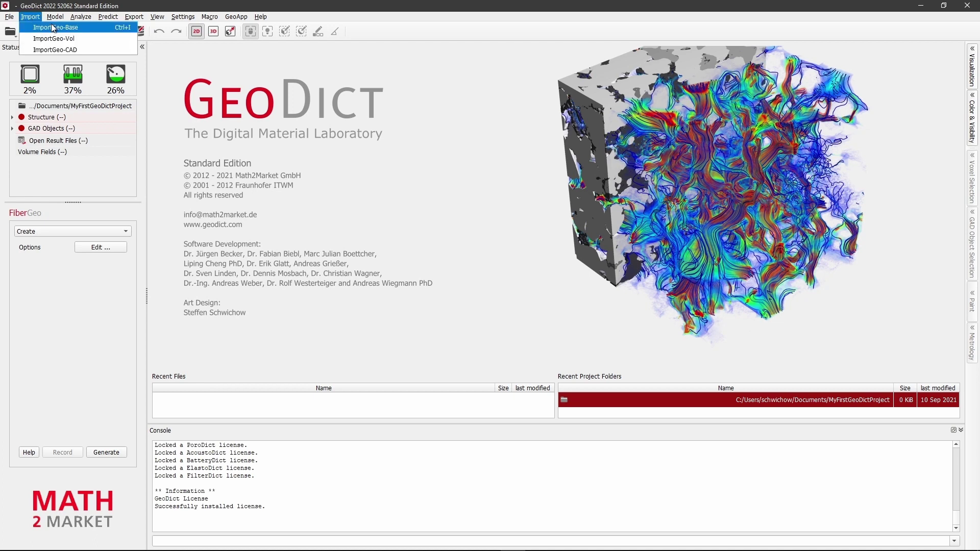
{"action": "left_click", "coordinate": [96, 39]}
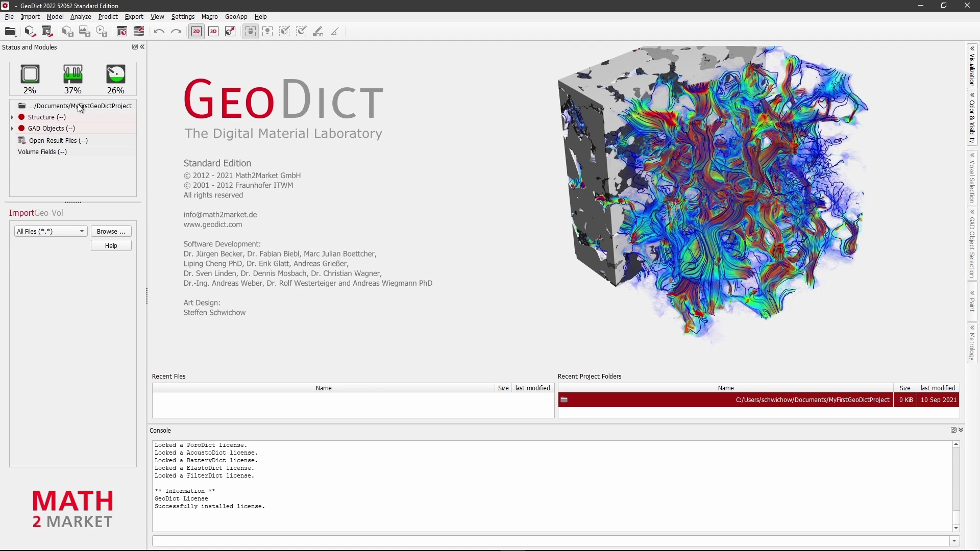
Step: Change the project folder to WorkshopExampleFolder in Downloads
{"action": "right_click", "coordinate": [118, 108]}
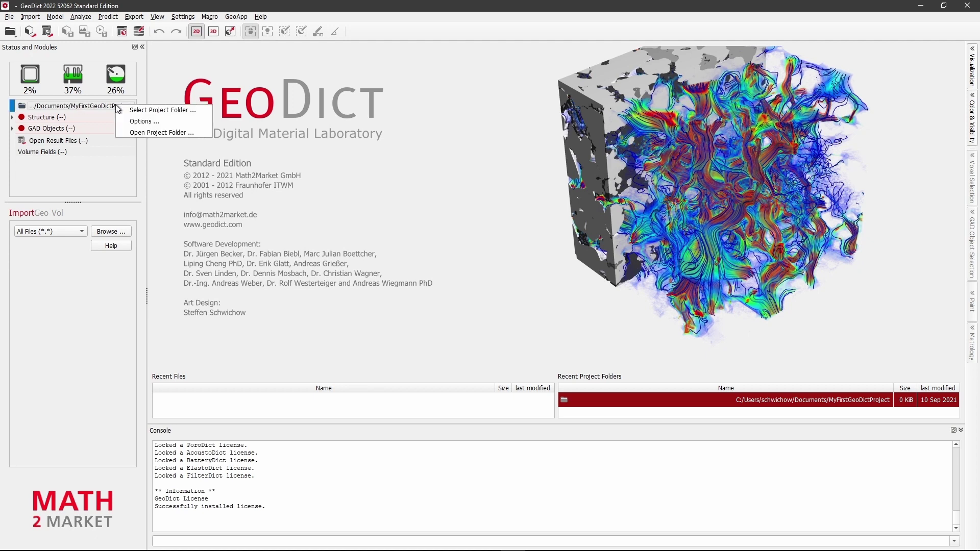
{"action": "left_click", "coordinate": [181, 109]}
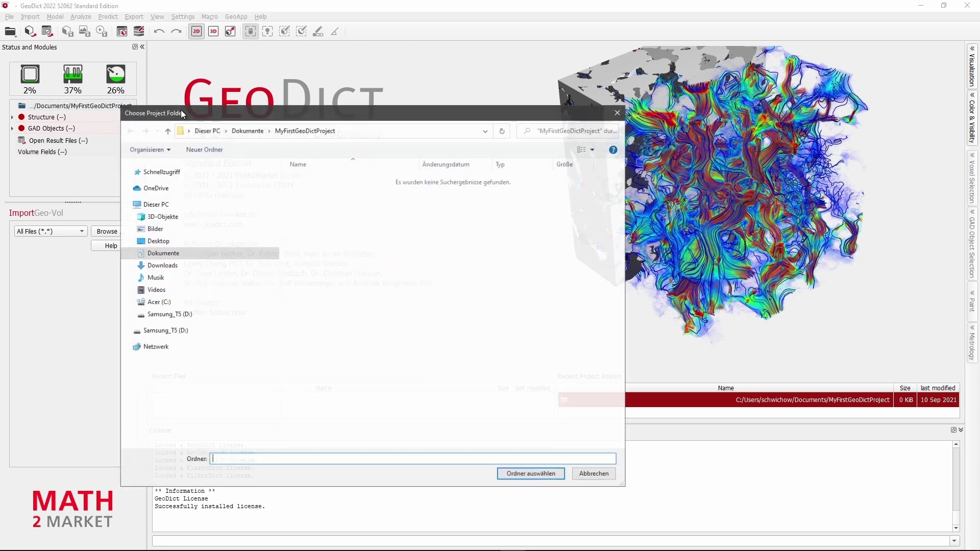
{"action": "left_click", "coordinate": [176, 266]}
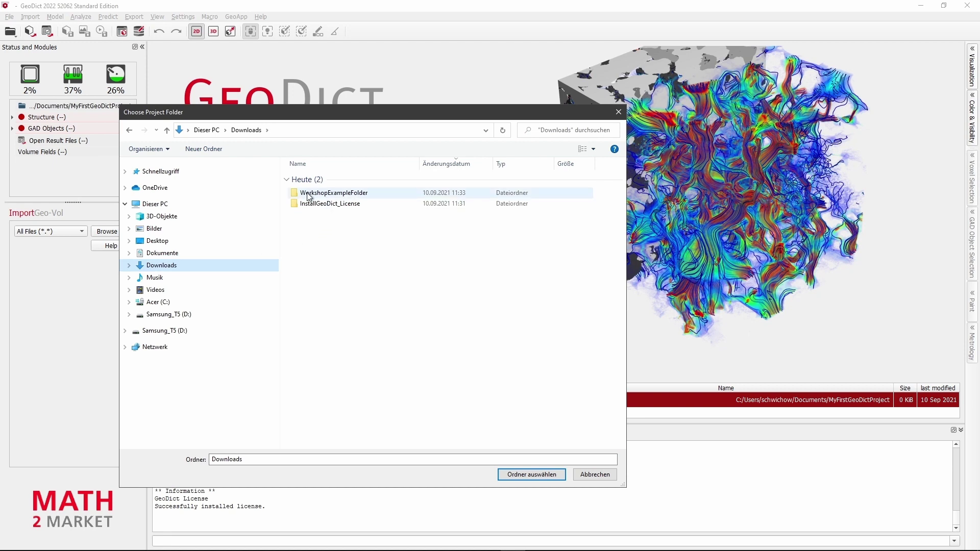
{"action": "double_click", "coordinate": [339, 196]}
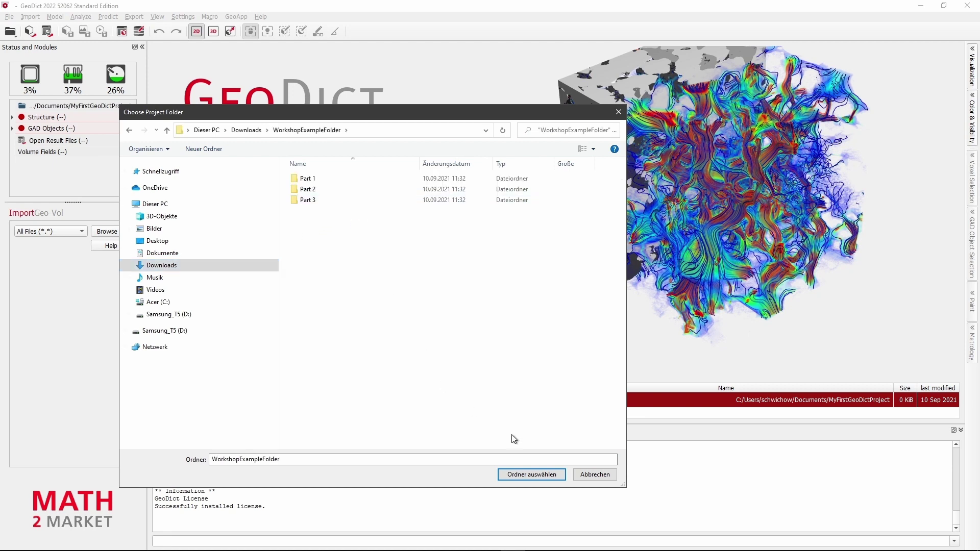
{"action": "left_click", "coordinate": [535, 473]}
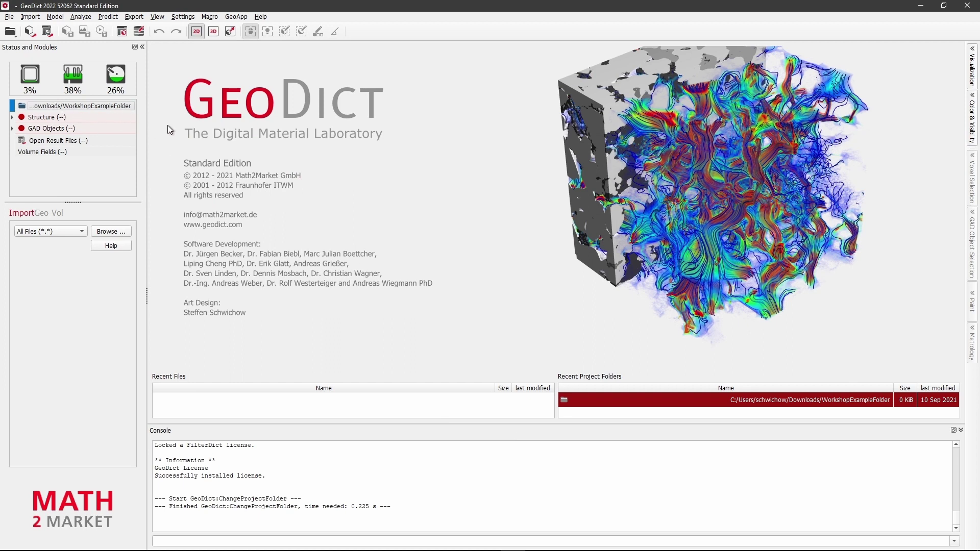
{"action": "left_click", "coordinate": [9, 17]}
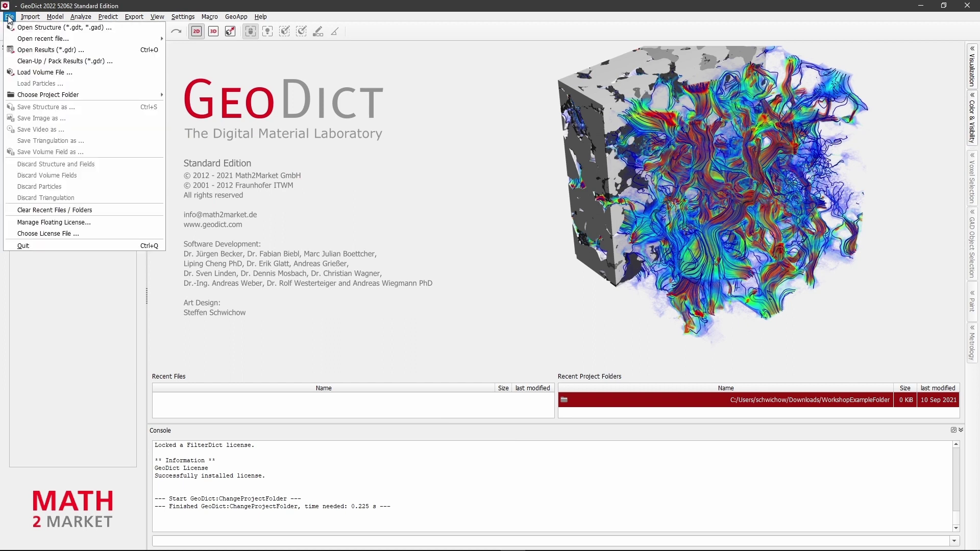
{"action": "left_click", "coordinate": [71, 72]}
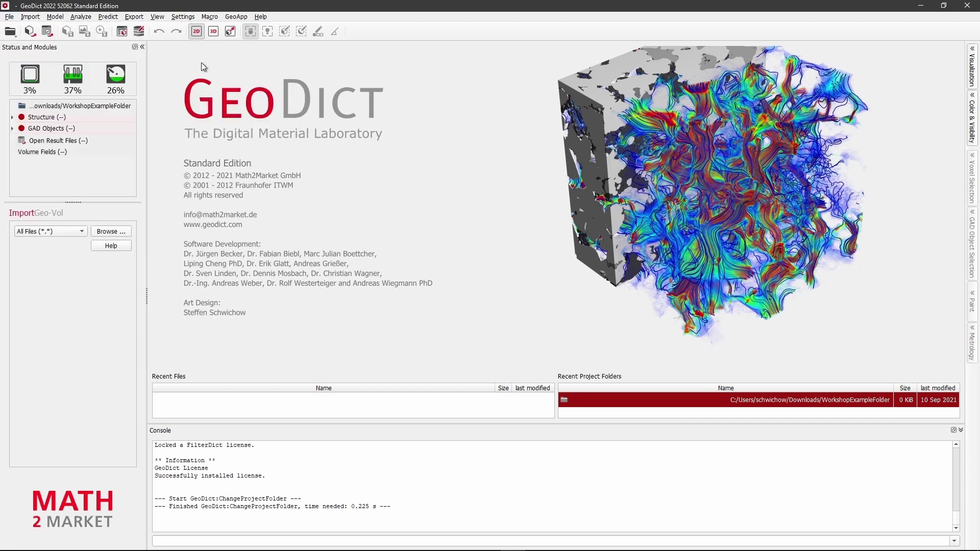
{"action": "left_click", "coordinate": [18, 33]}
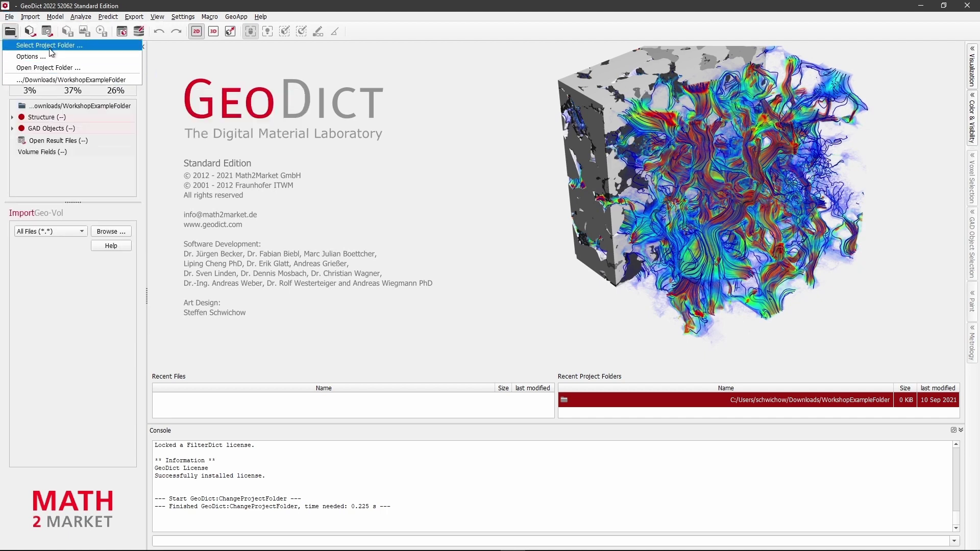
{"action": "left_click", "coordinate": [183, 66]}
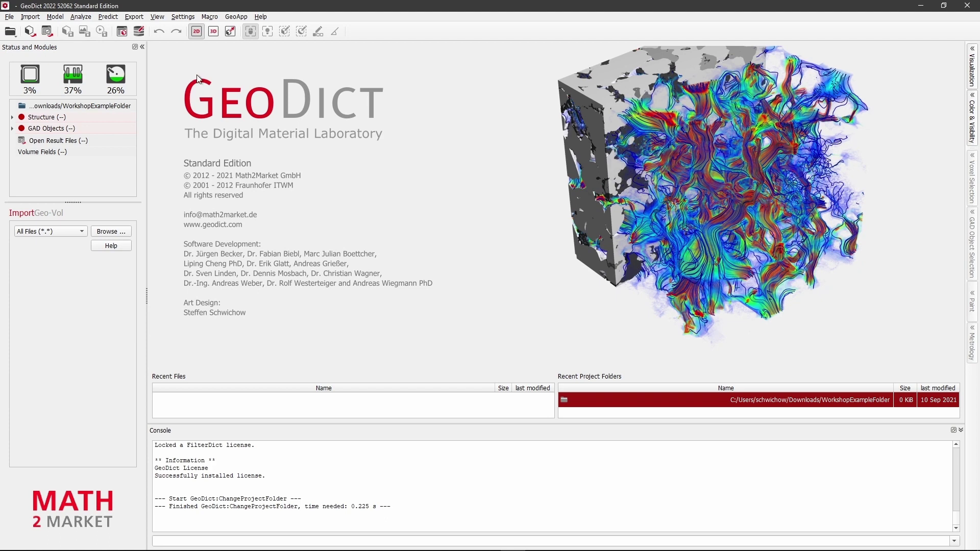